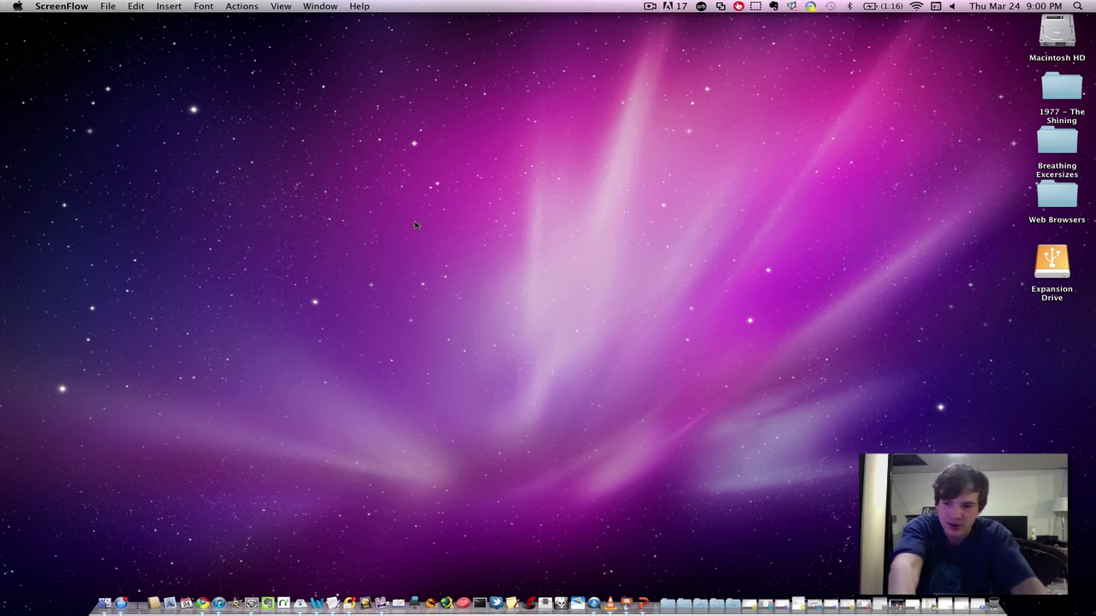
key(super+shift+2)
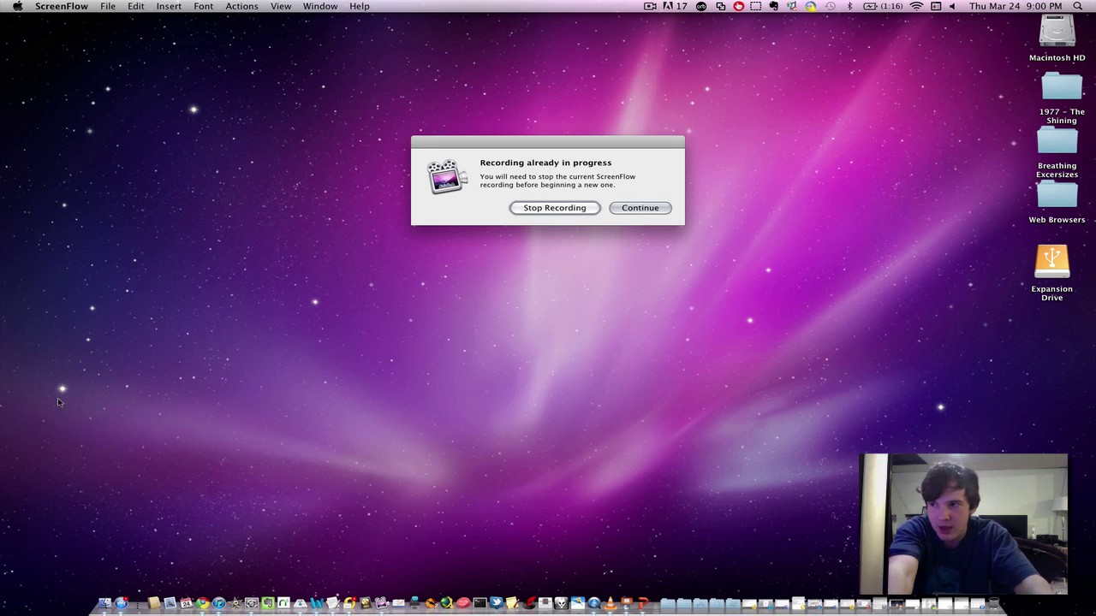
click(629, 210)
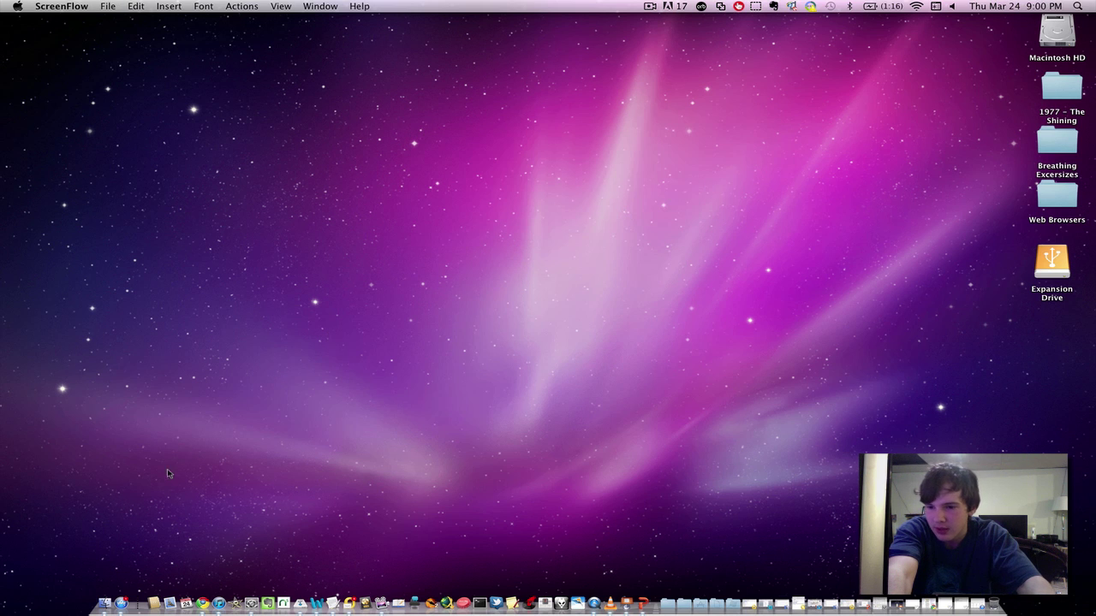
- Switch to Chrome and open a new browser window on the Google home page
click(201, 572)
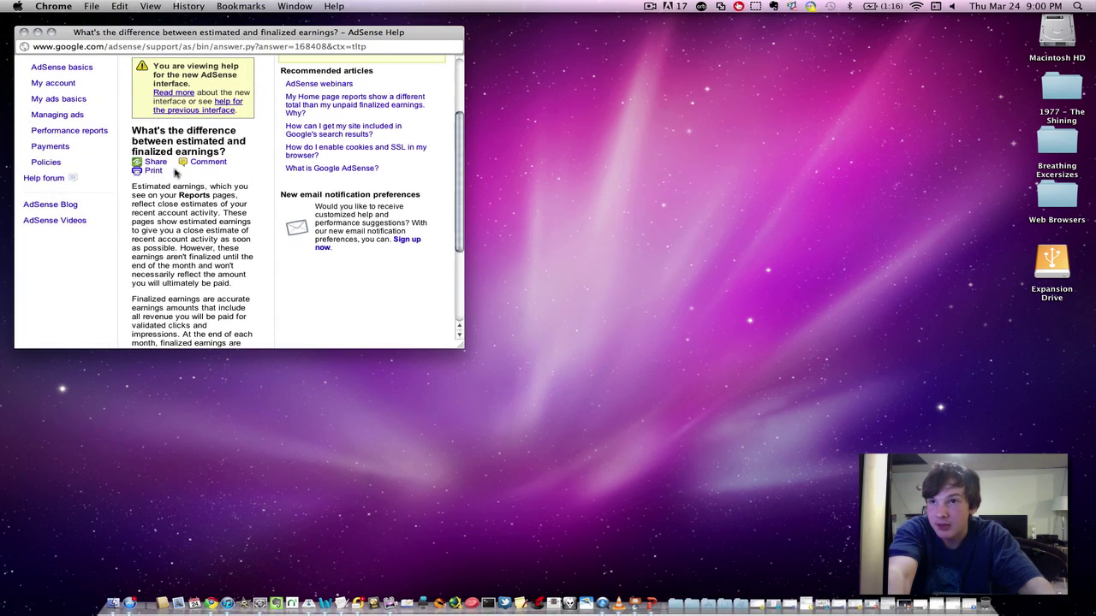
click(95, 6)
click(95, 30)
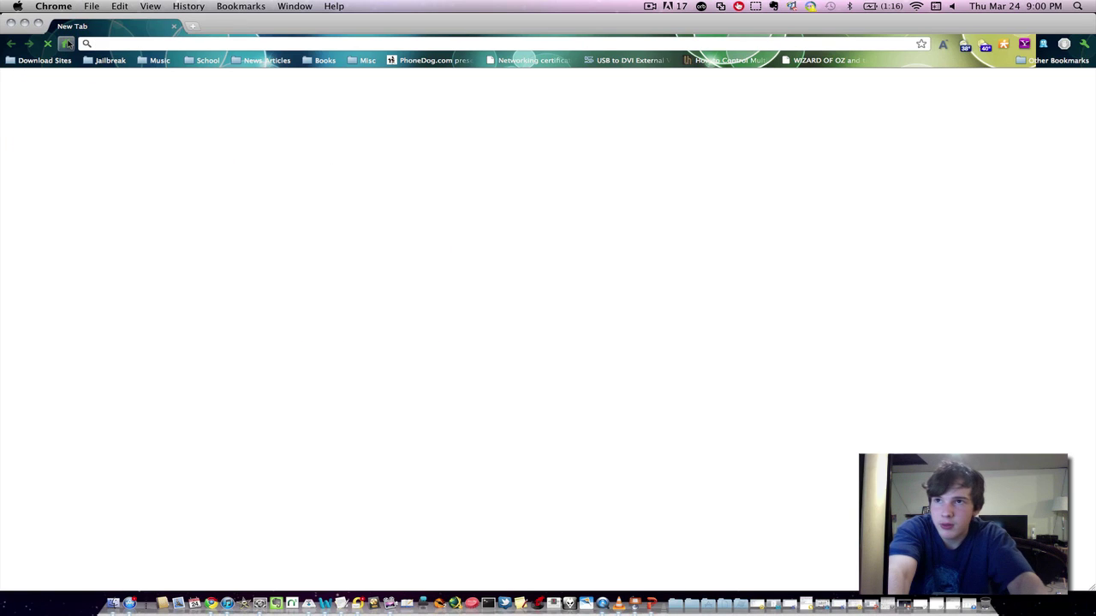
click(67, 42)
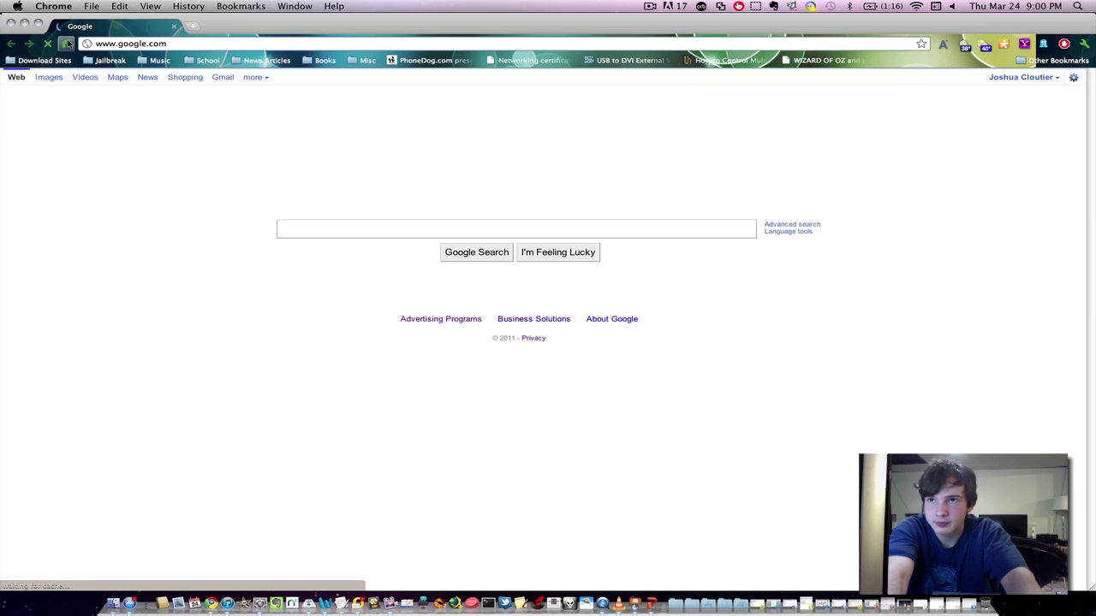
- Search Google for "foobar 2000 mac download" and accept the suggested spelling "foobar2000 mac download"
text(f)
click(283, 227)
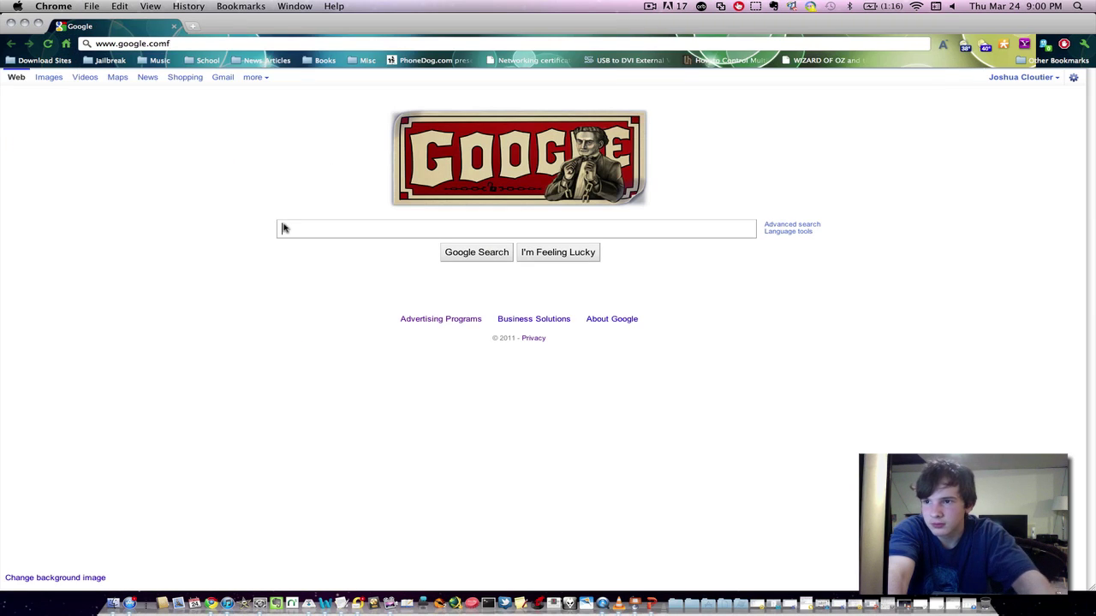
text(d)
key(BackSpace)
text(foobar 2)
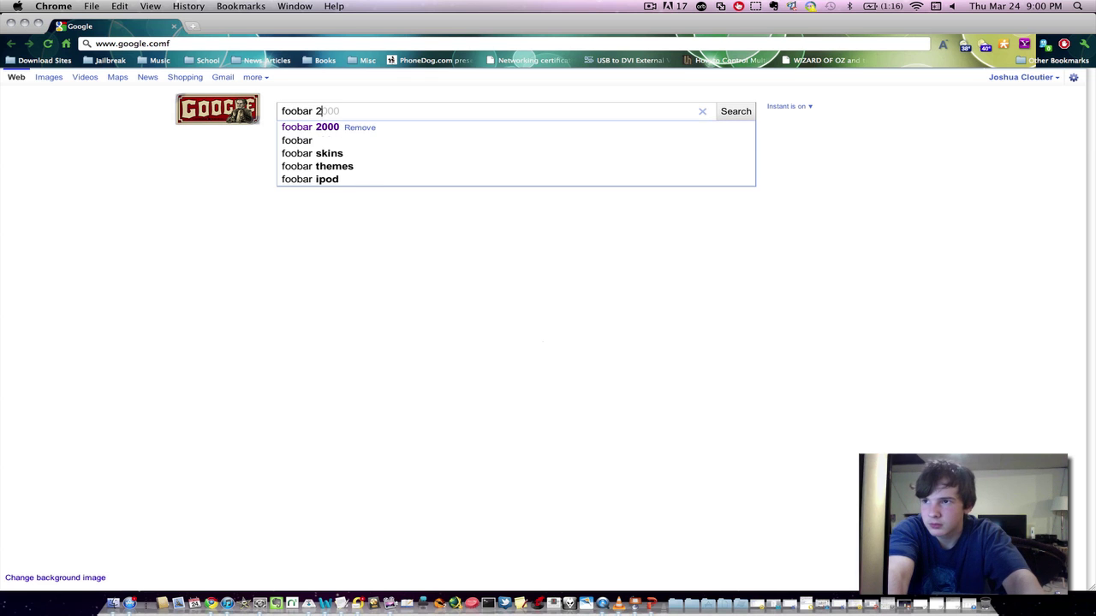
text(000 mac dow)
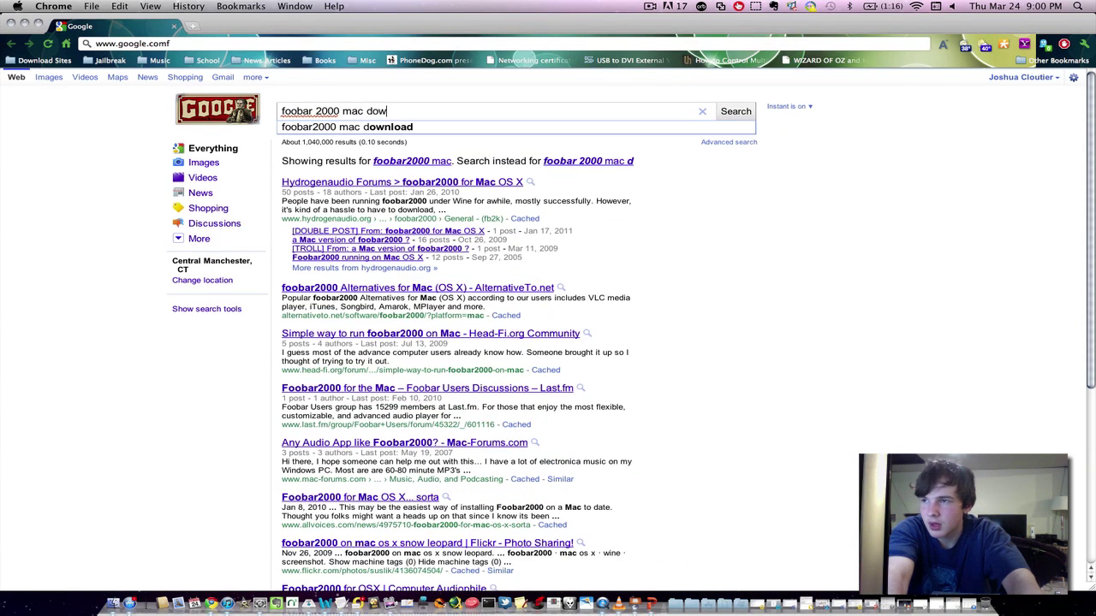
text(nload)
key(Return)
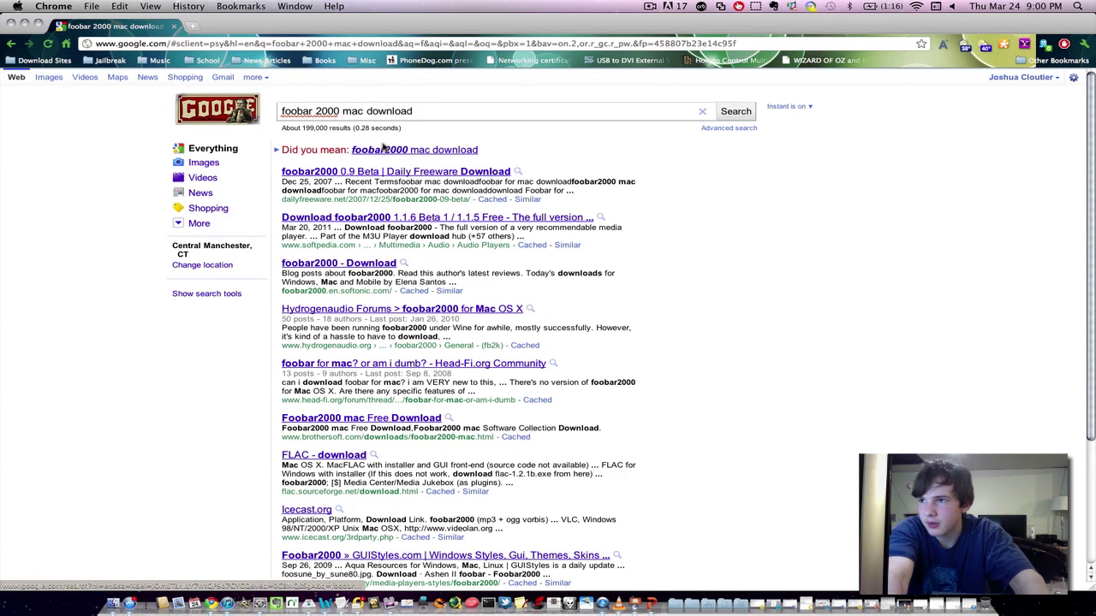
click(383, 150)
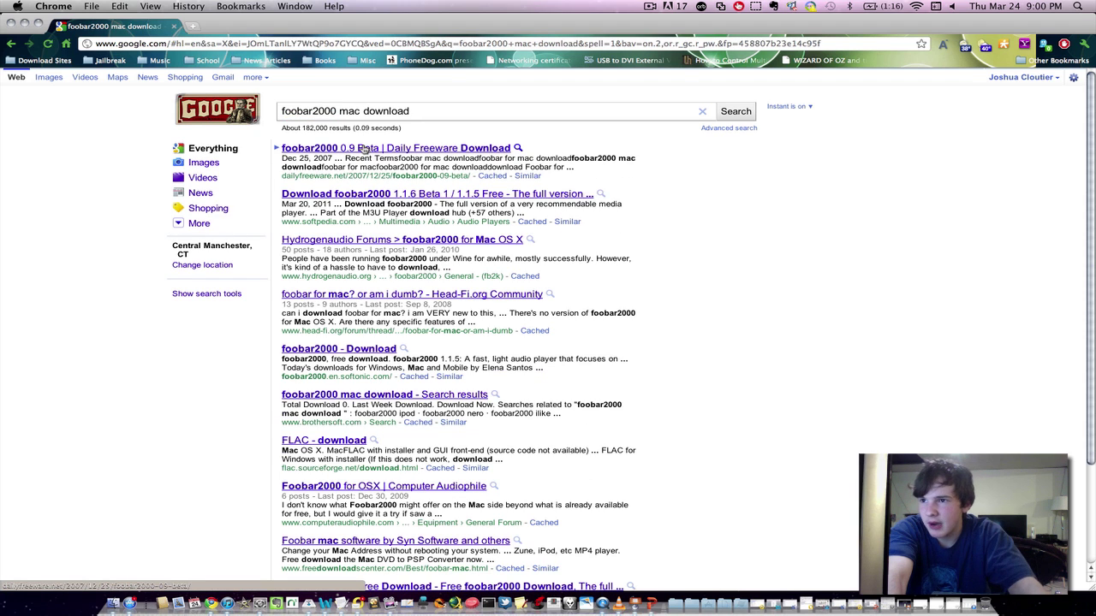
- Check the Softpedia and Daily Freeware pages for foobar2000, returning to the "foobar2000 mac download" search results
click(374, 195)
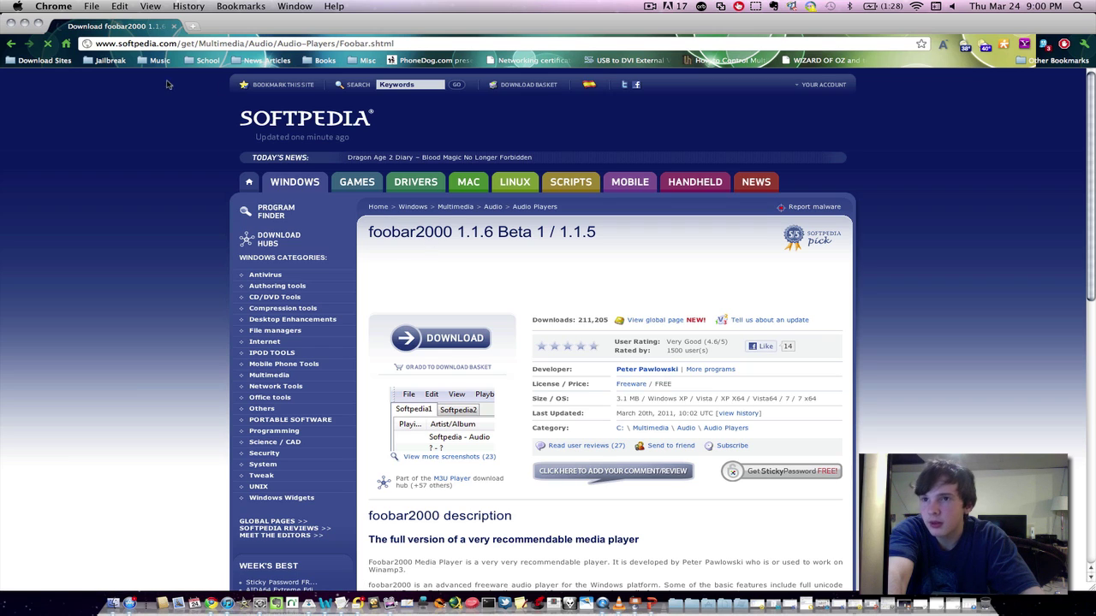
click(11, 43)
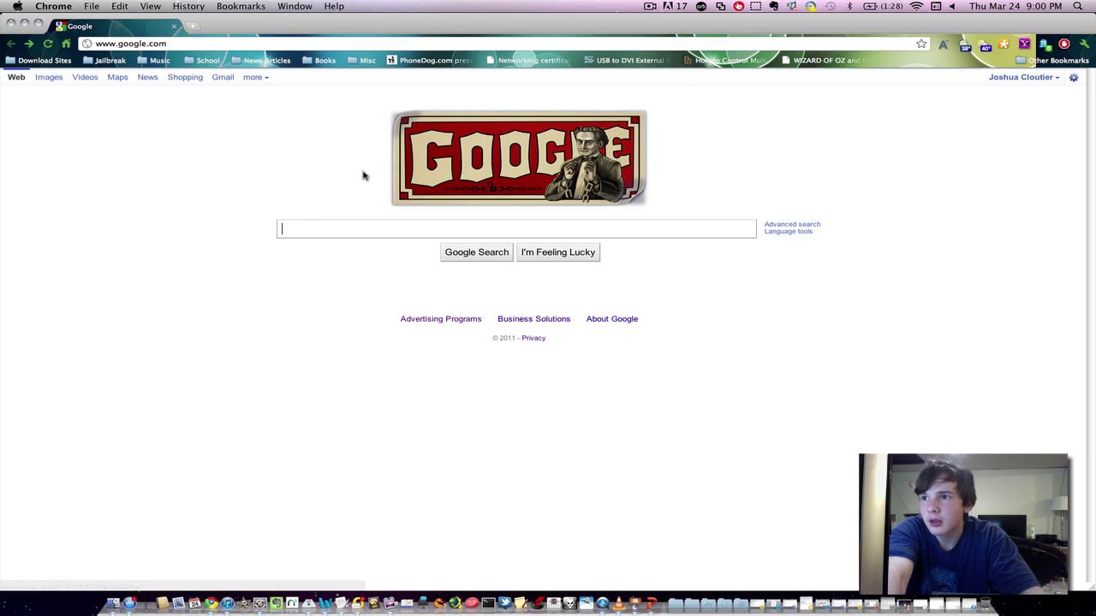
click(30, 45)
click(30, 45)
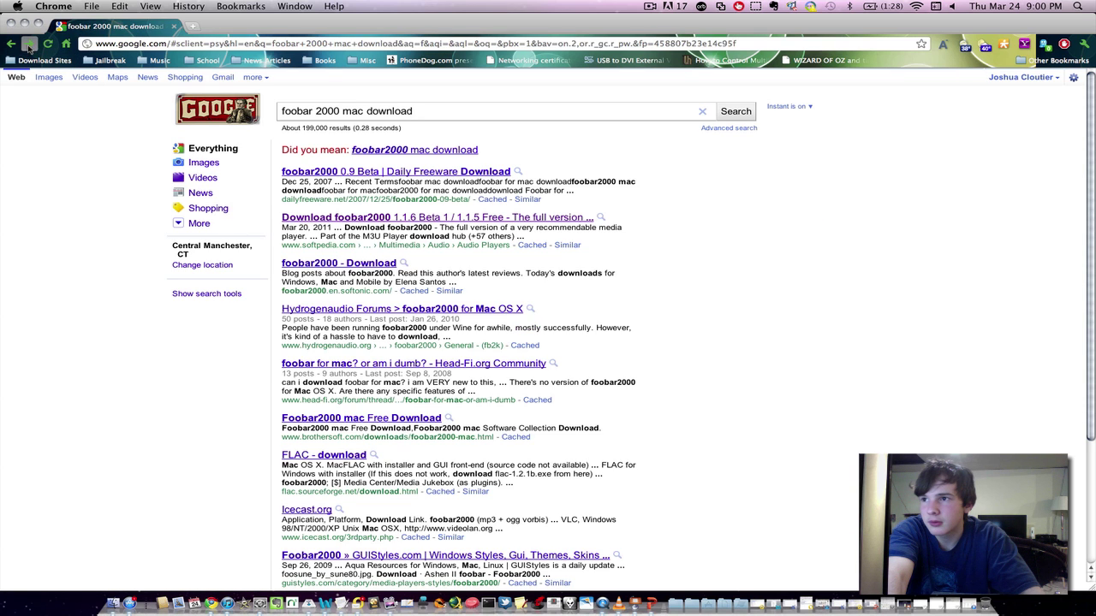
click(379, 150)
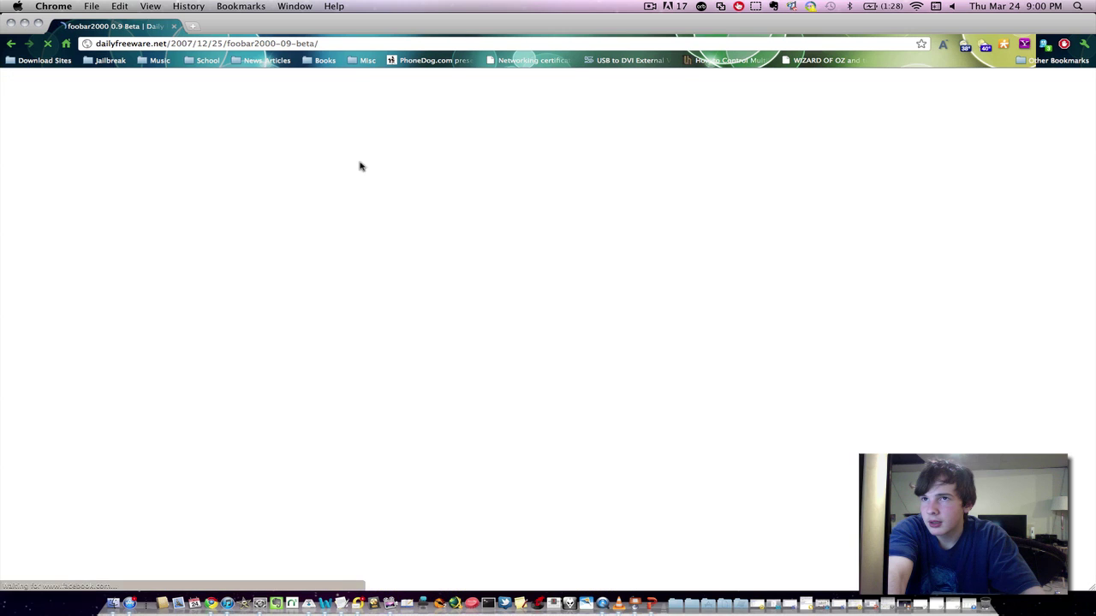
key(super+bracketleft)
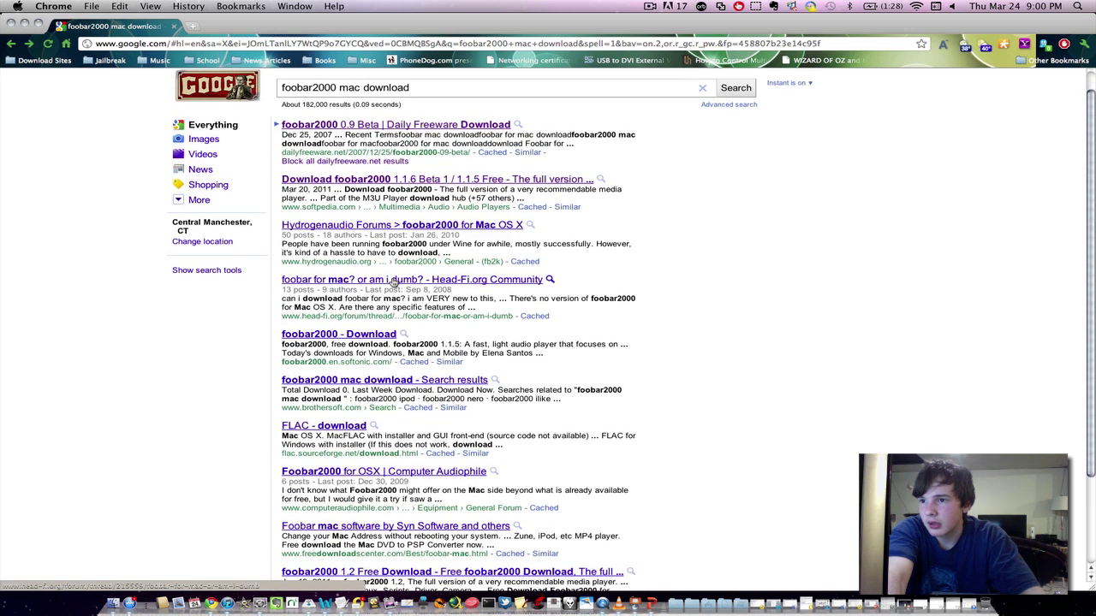
- Open the Computer Audiophile result "Foobar2000 for OSX" and follow its link to the Hydrogenaudio forum thread
scroll(388, 254, down, 3)
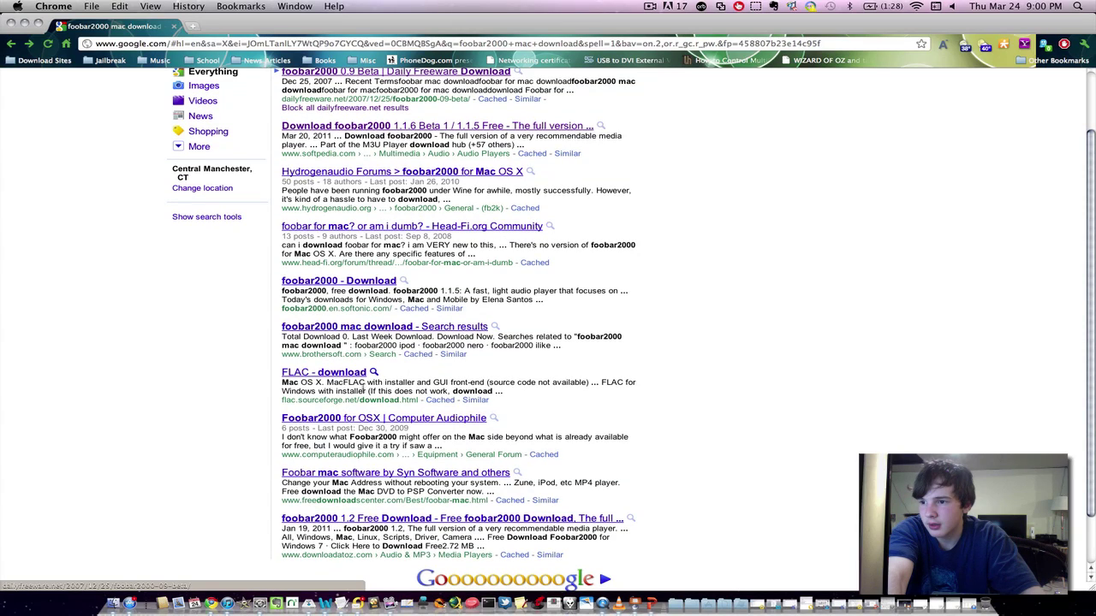
click(377, 417)
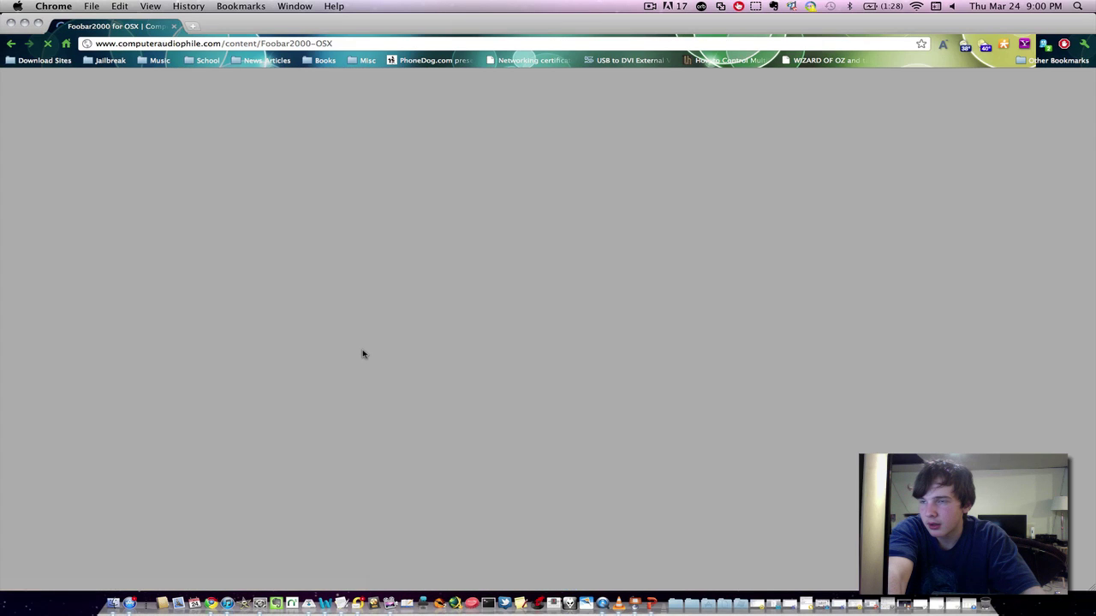
scroll(300, 237, down, 5)
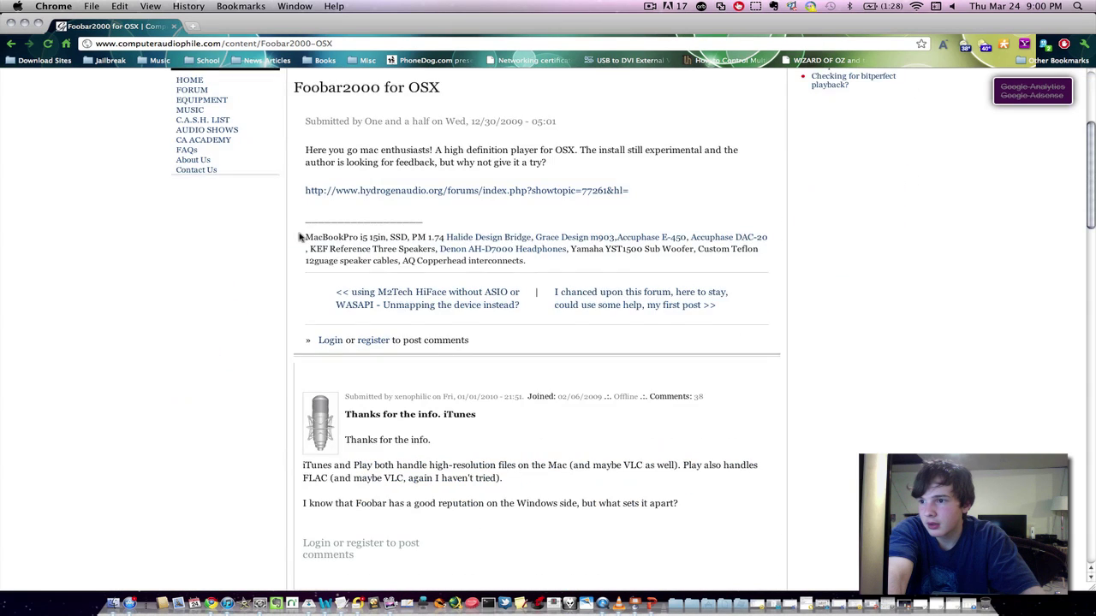
click(412, 185)
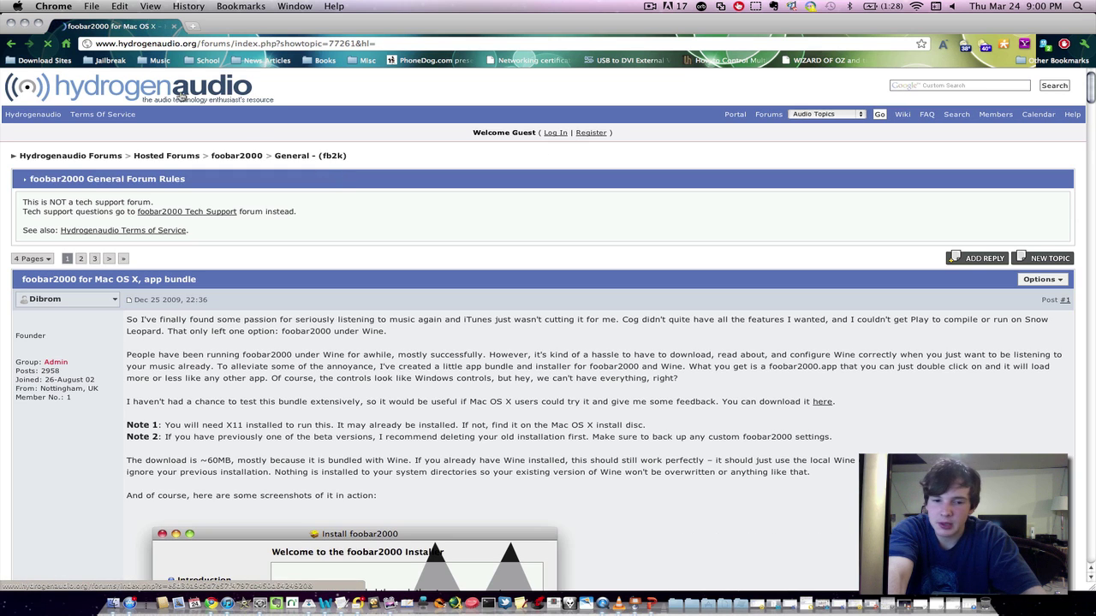
- Look through the "foobar2000 for Mac OS X, app bundle" thread and its replies for a download link
scroll(181, 97, down, 3)
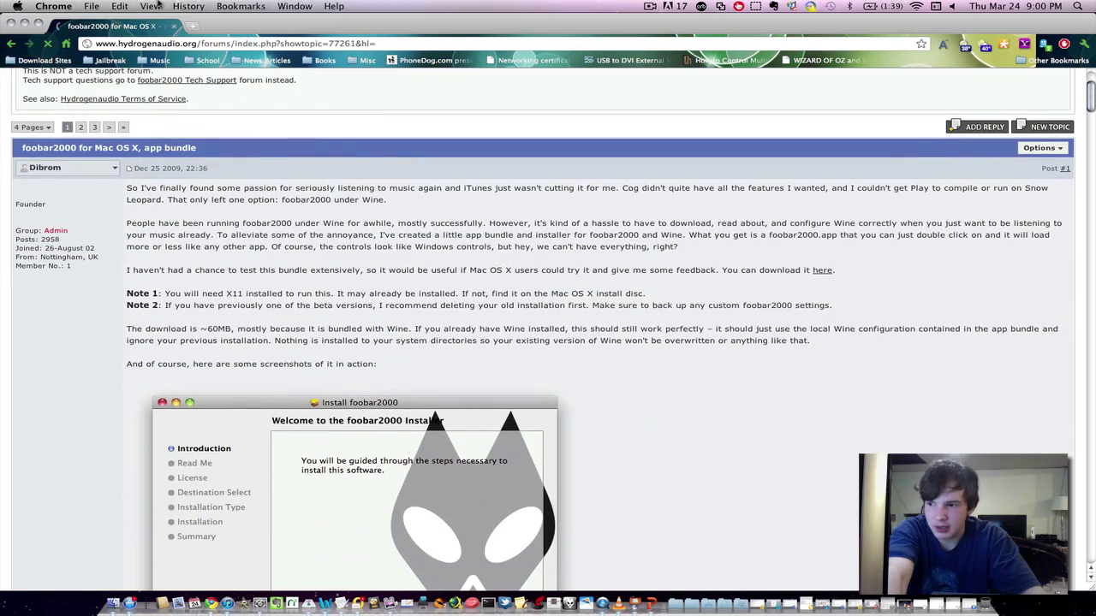
scroll(322, 260, down, 15)
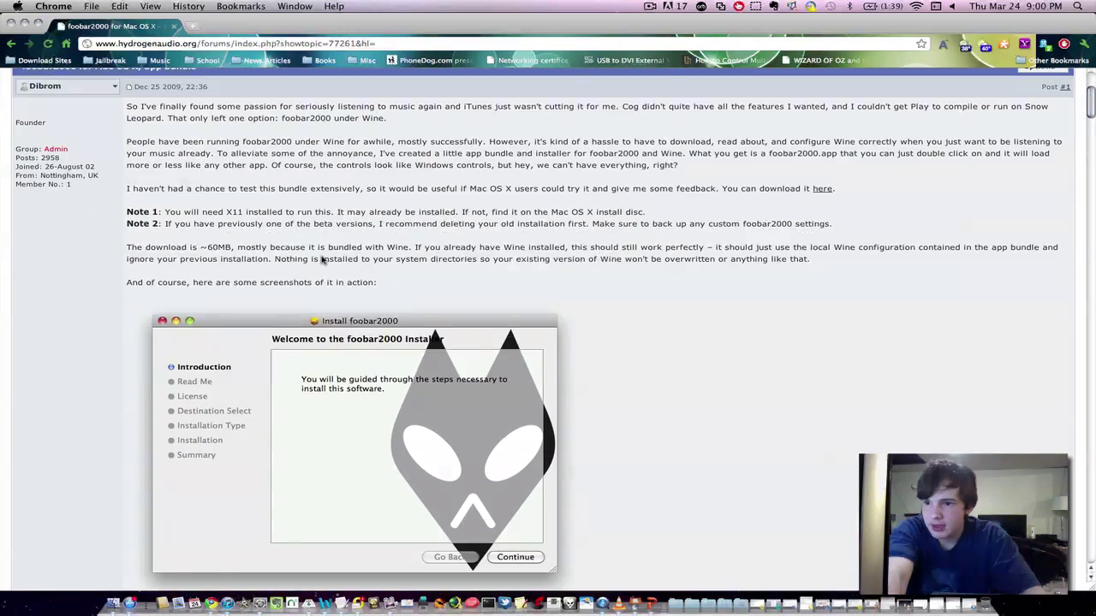
scroll(322, 259, down, 8)
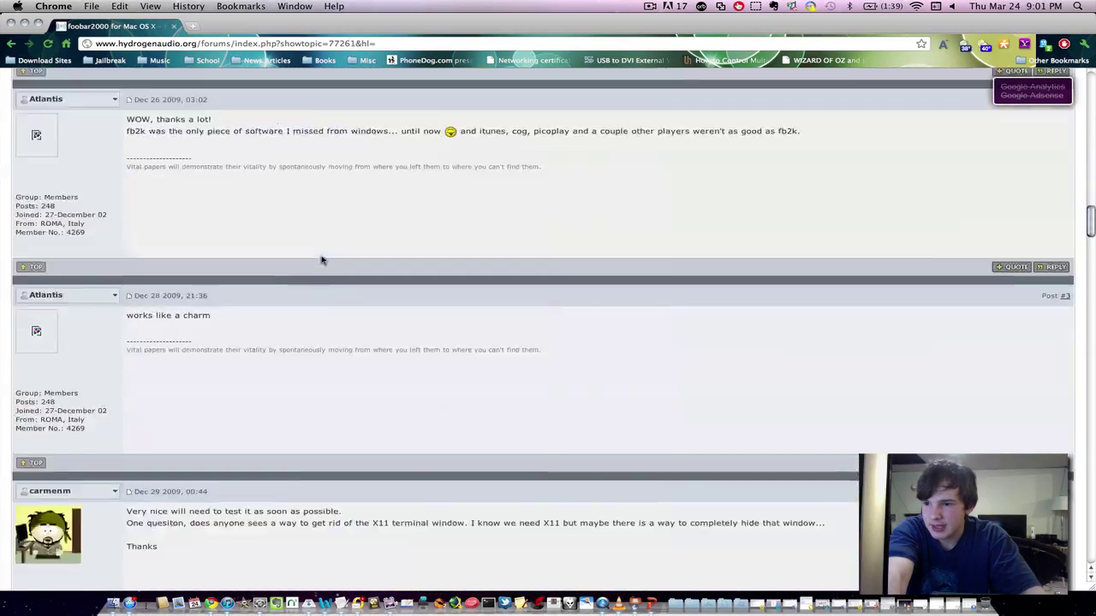
scroll(322, 259, up, 5)
scroll(322, 259, down, 1)
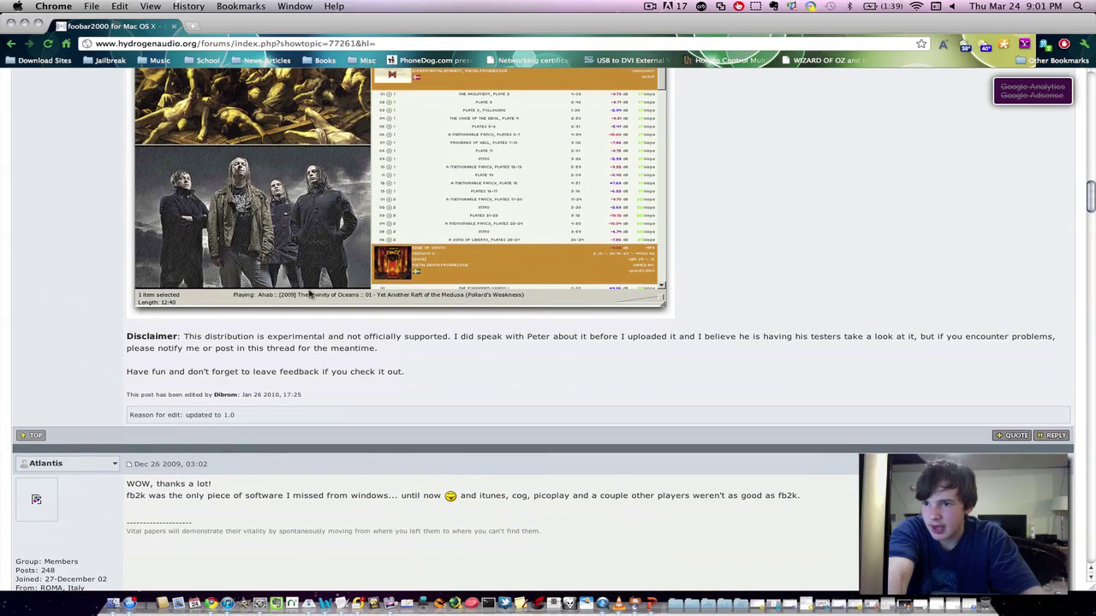
scroll(322, 235, up, 20)
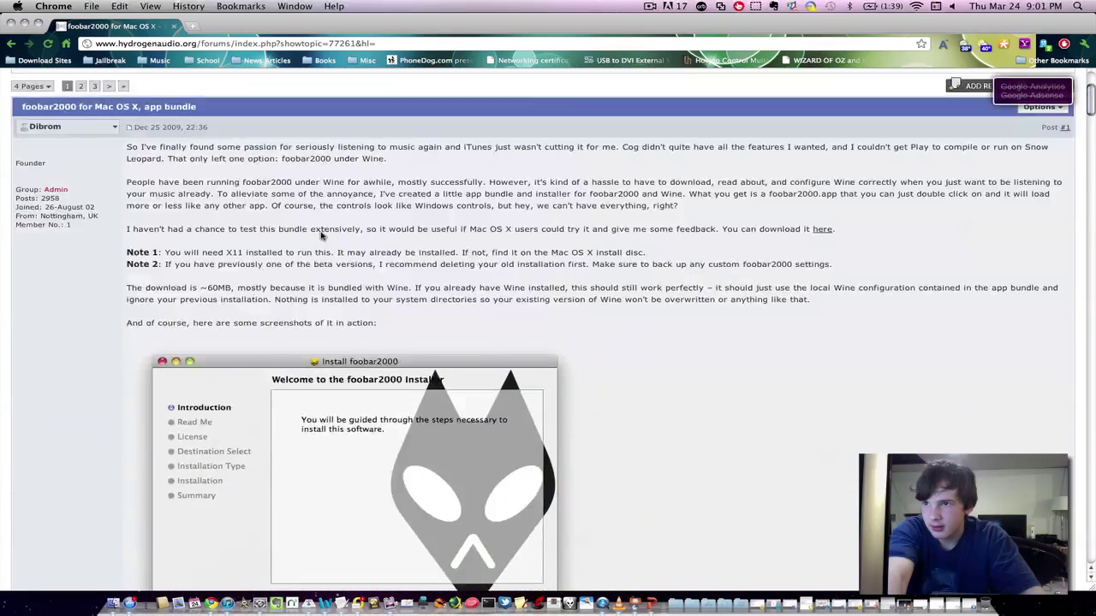
scroll(322, 236, down, 1)
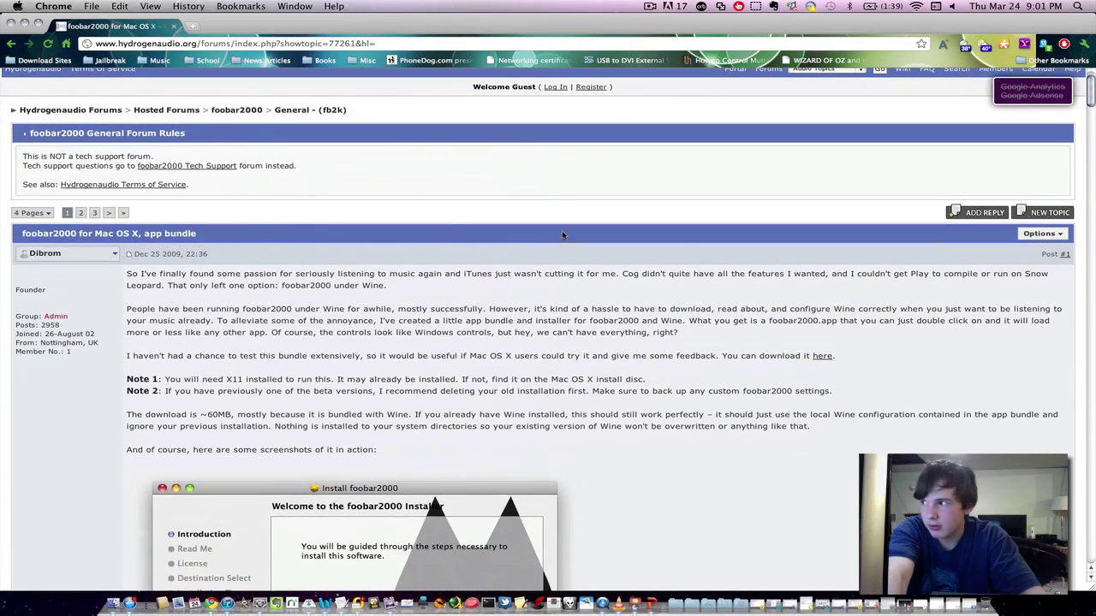
scroll(561, 308, down, 20)
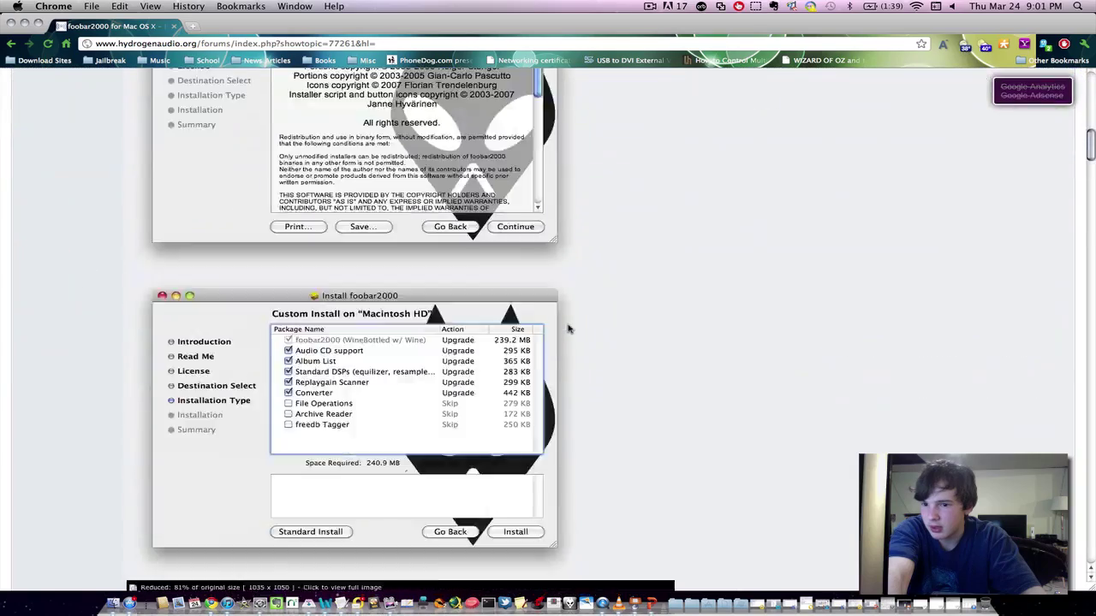
scroll(568, 328, down, 15)
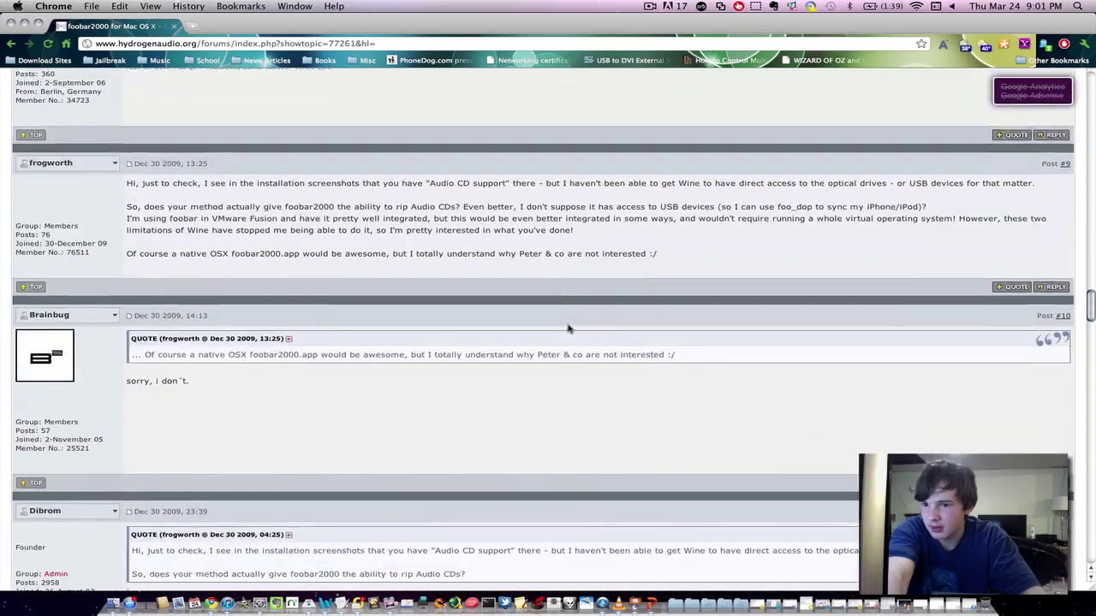
scroll(565, 349, down, 15)
scroll(565, 347, up, 3)
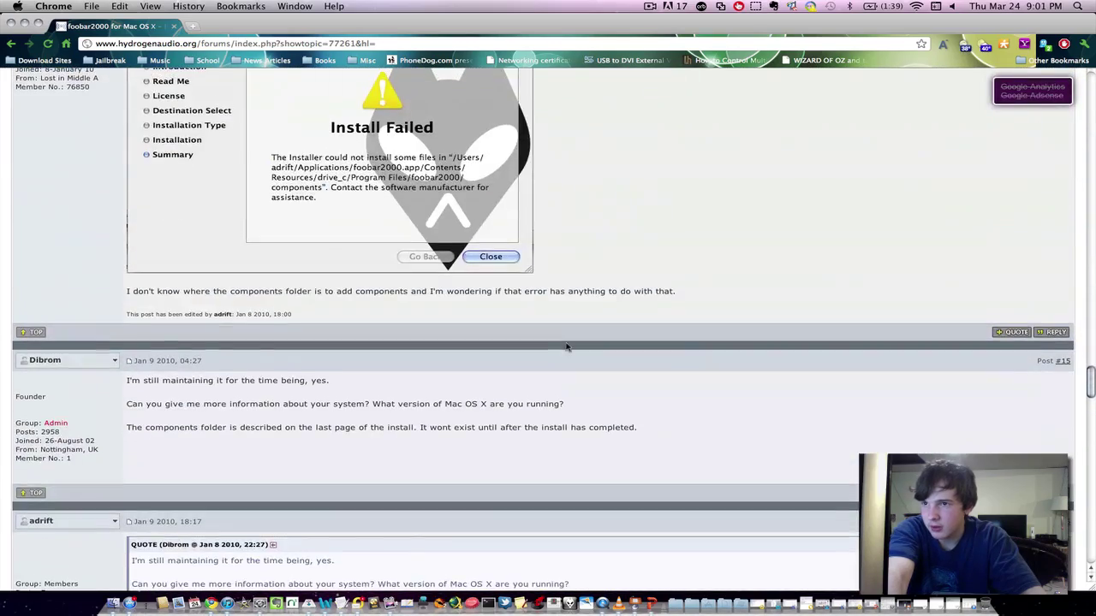
scroll(566, 347, up, 12)
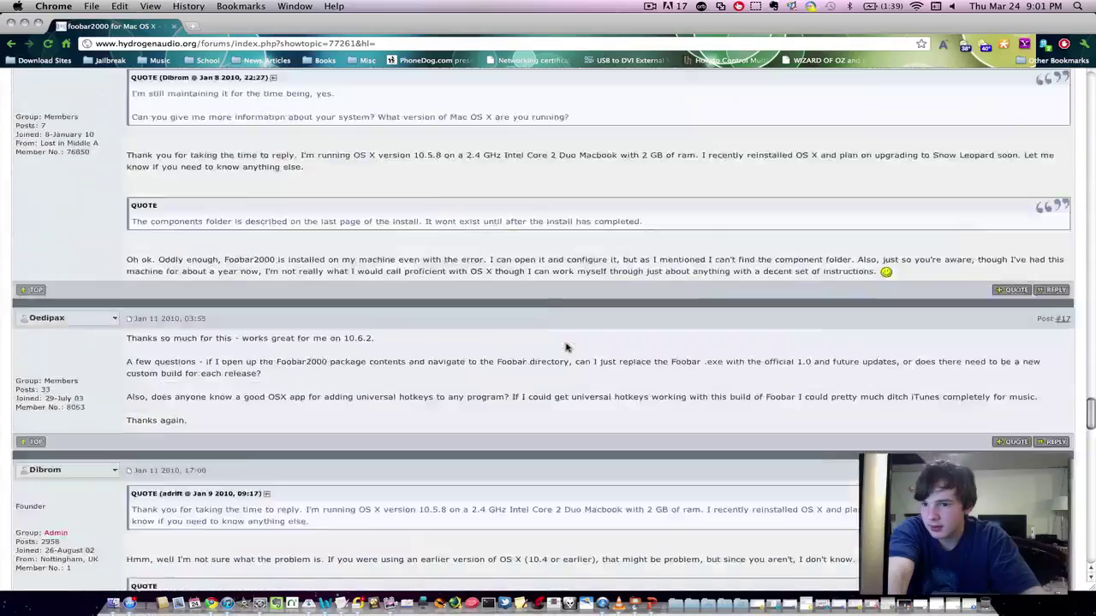
scroll(565, 347, down, 12)
scroll(566, 346, up, 8)
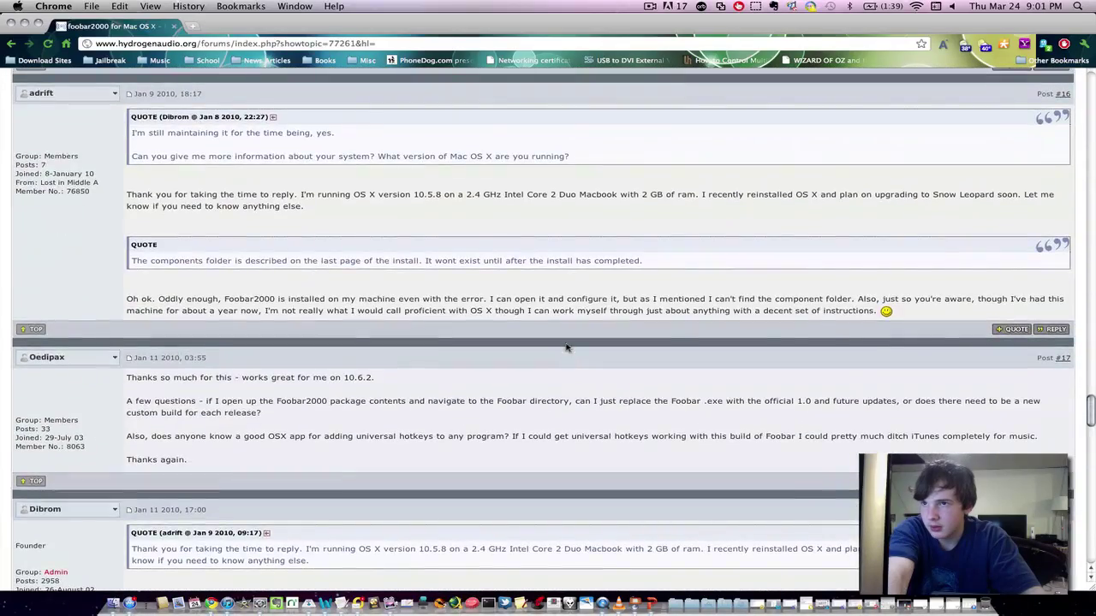
scroll(566, 347, up, 3)
scroll(566, 347, down, 10)
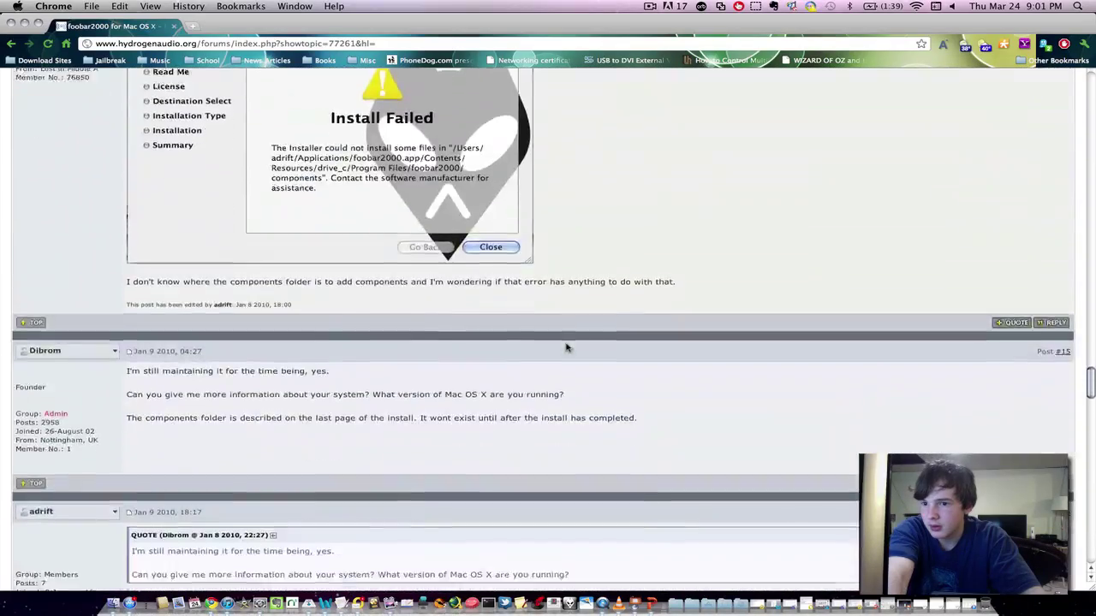
scroll(565, 349, down, 15)
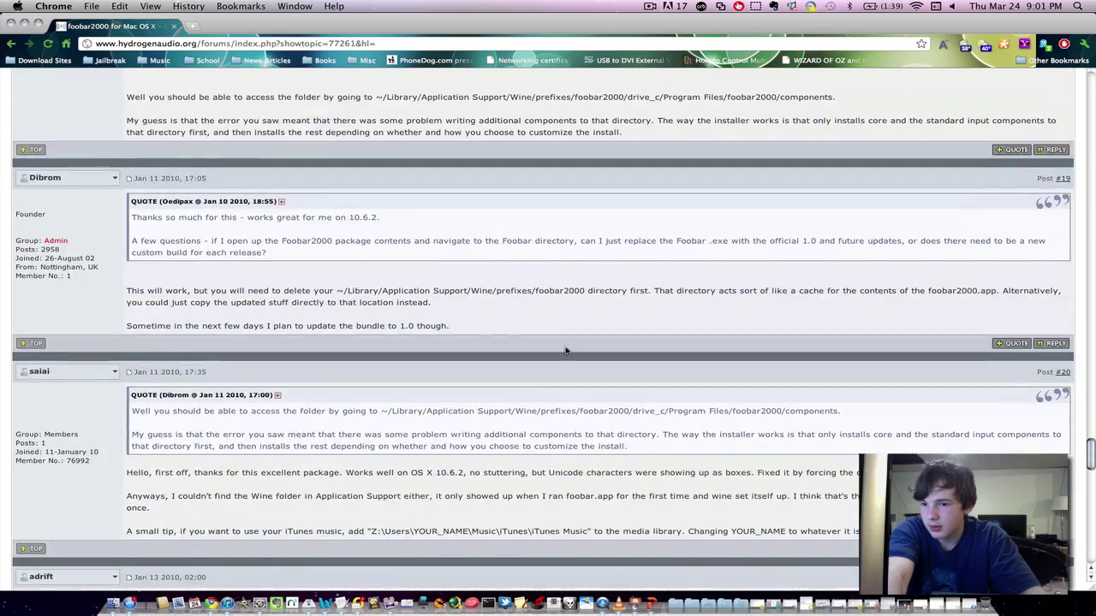
scroll(565, 349, down, 15)
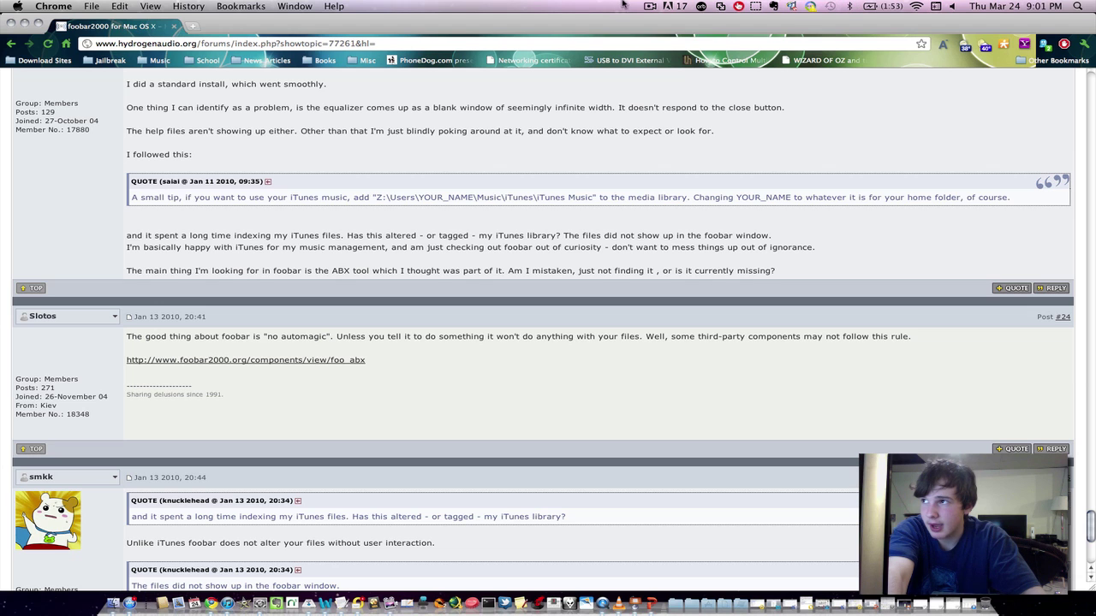
- Find "download" on the thread page and download foobar2000_1.0_osx.dmg from the link in the first post
click(649, 6)
click(676, 29)
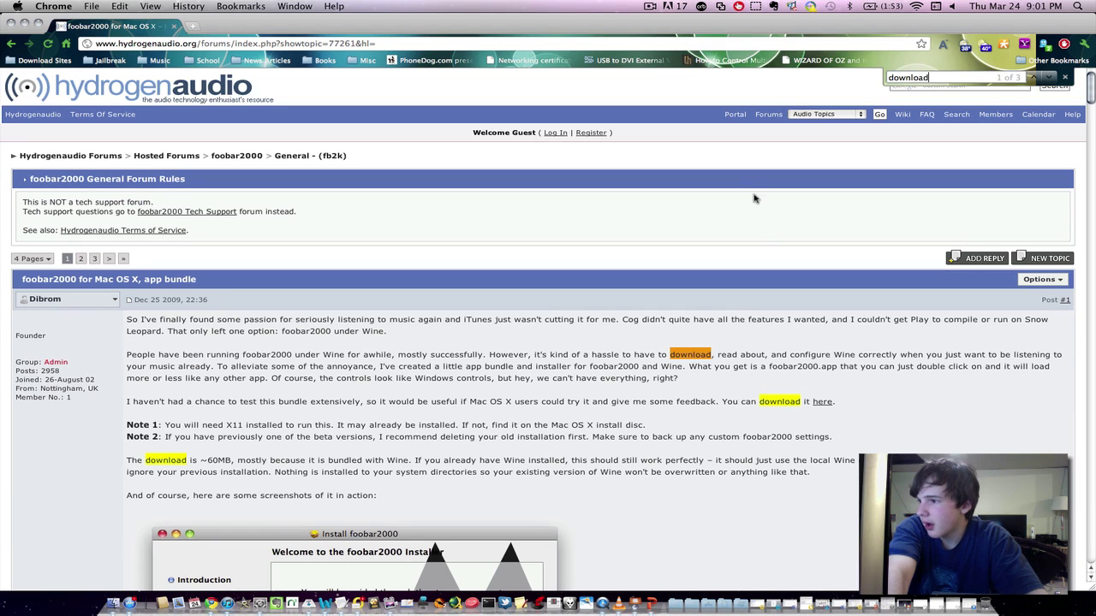
click(819, 401)
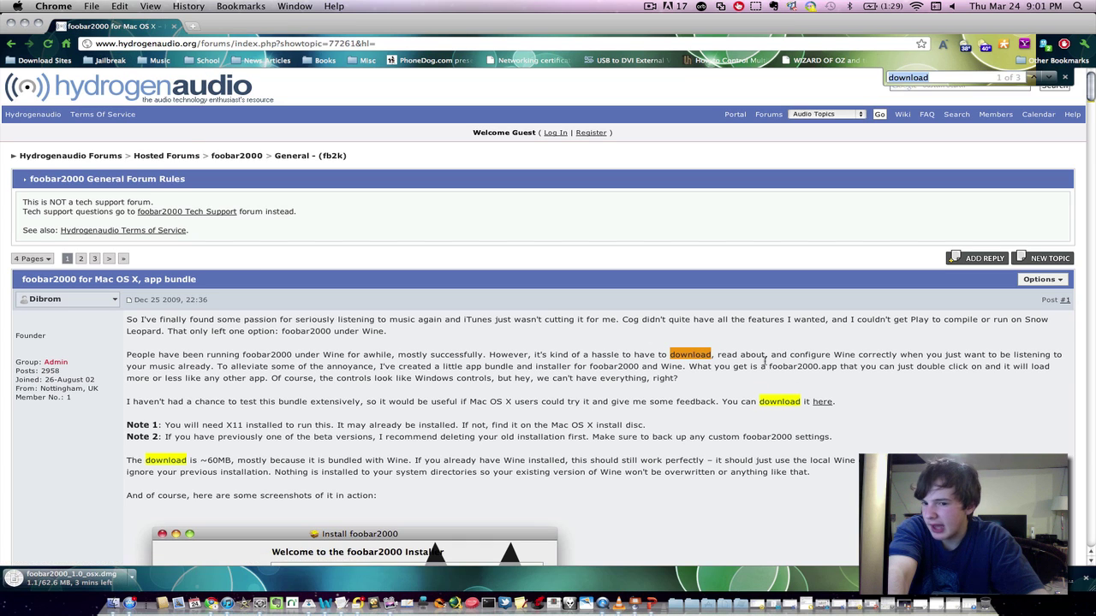
- Look through the installer and player screenshots in the first post of the foobar2000 app bundle thread
scroll(779, 398, down, 5)
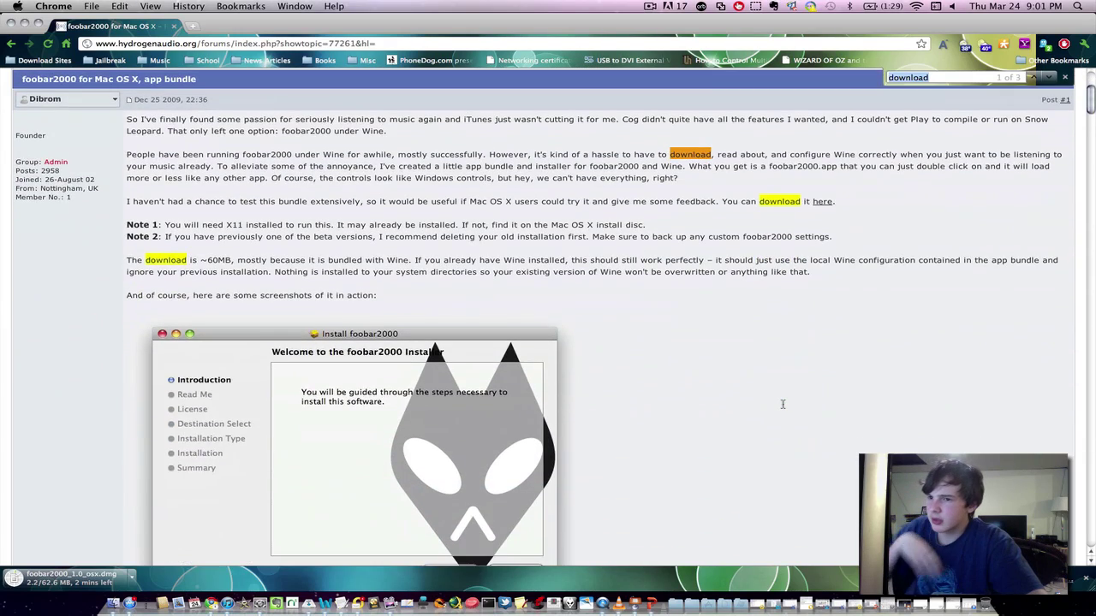
scroll(782, 404, down, 15)
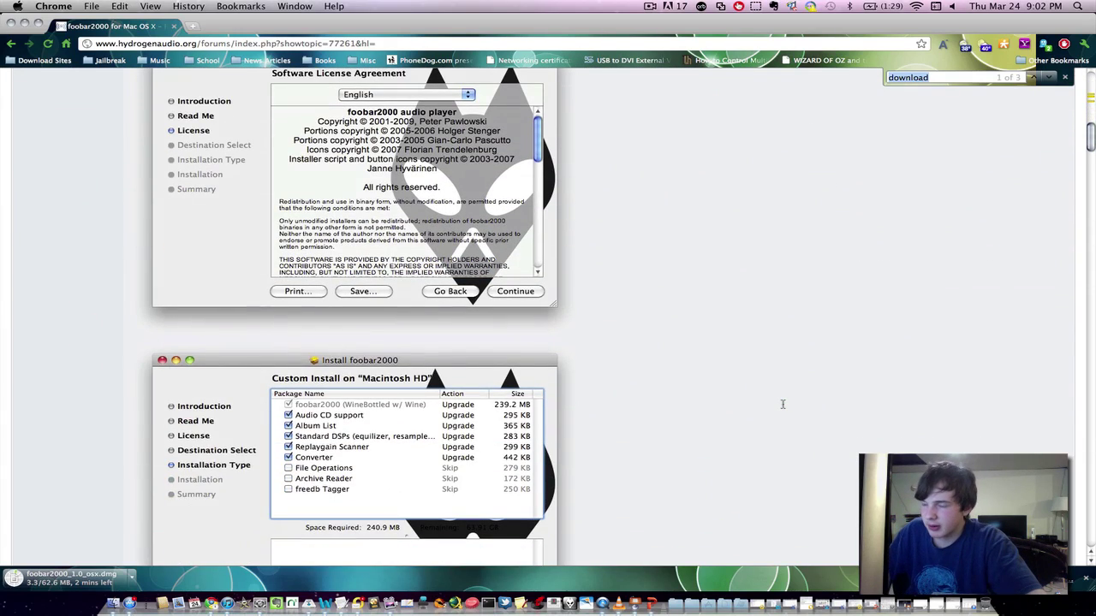
scroll(782, 406, down, 2)
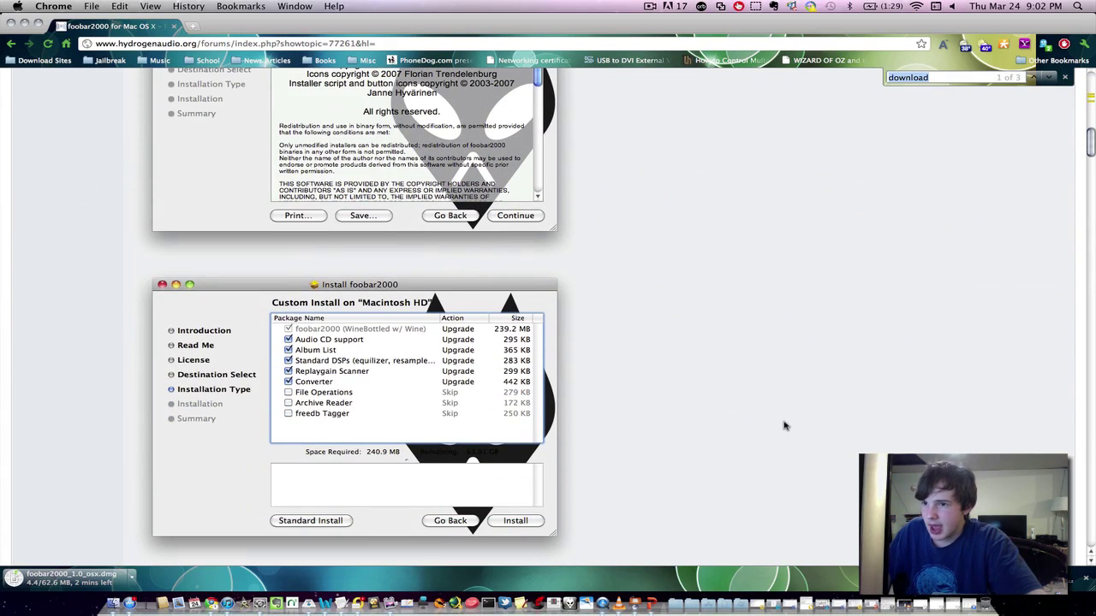
scroll(560, 254, down, 12)
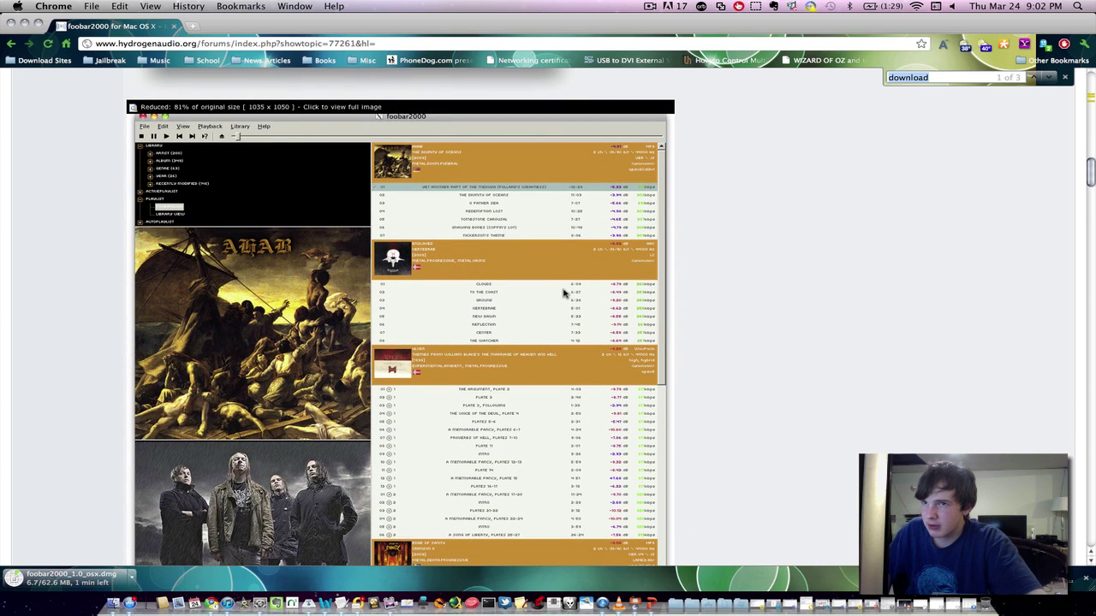
- Clear the browser window off the desktop and launch the installed foobar2000 app
click(25, 26)
click(37, 33)
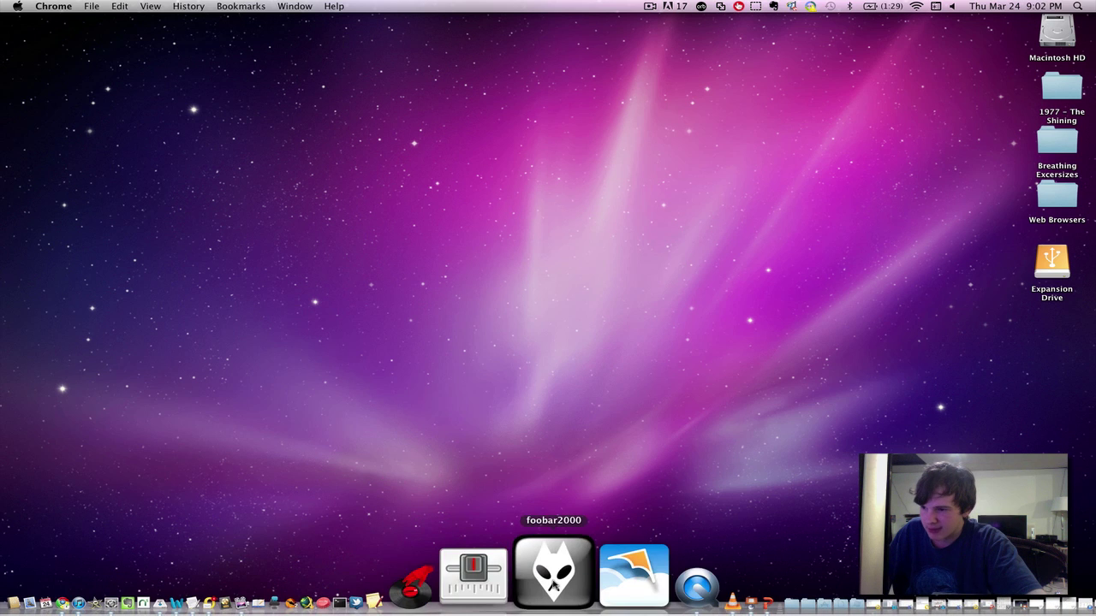
click(552, 561)
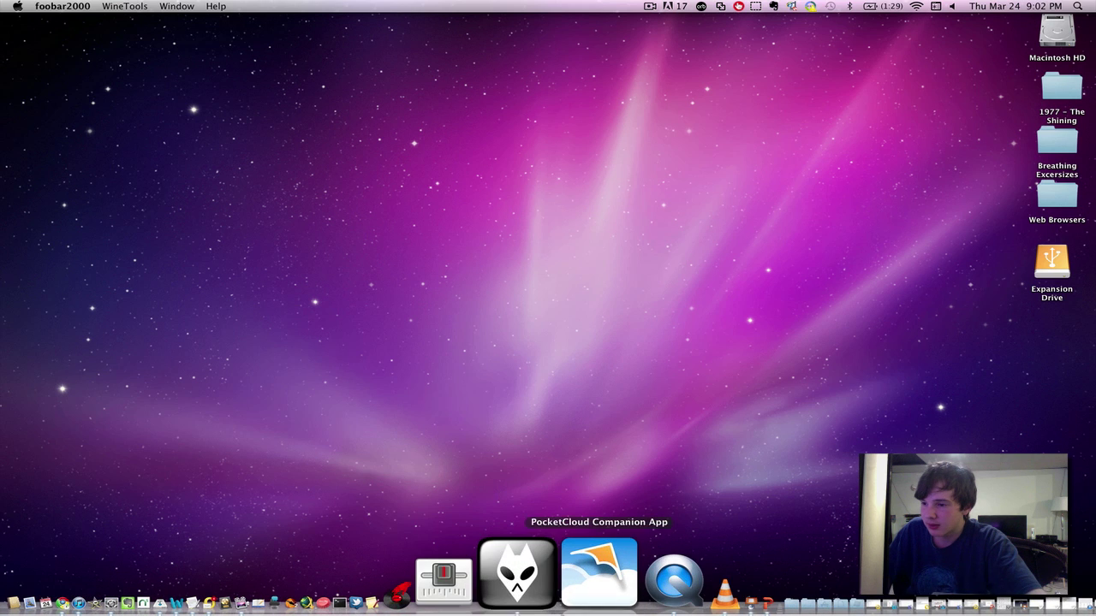
click(556, 598)
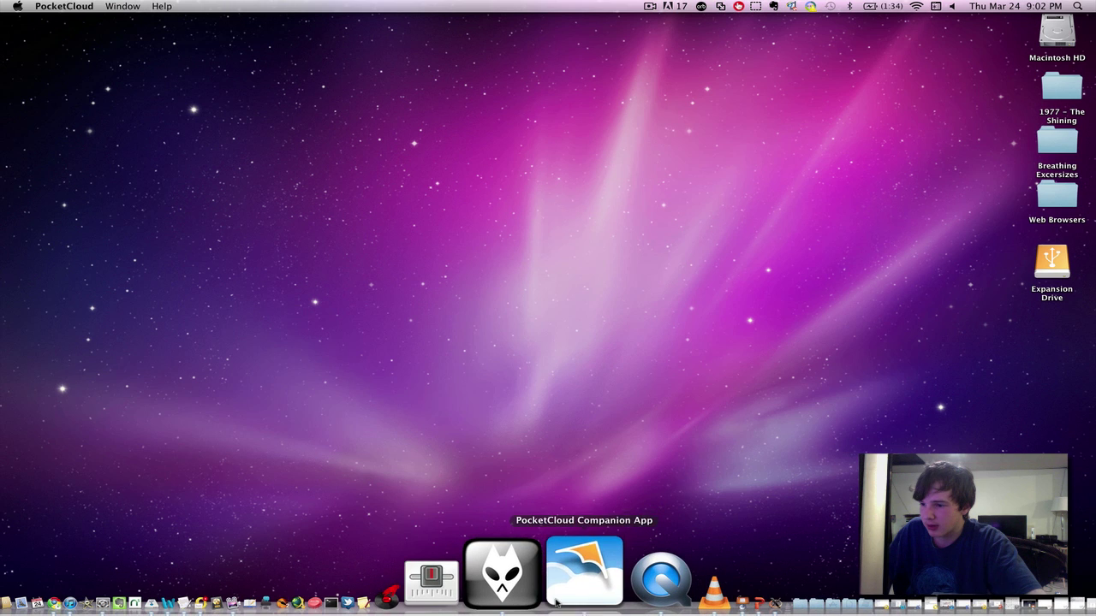
right_click(556, 597)
click(598, 515)
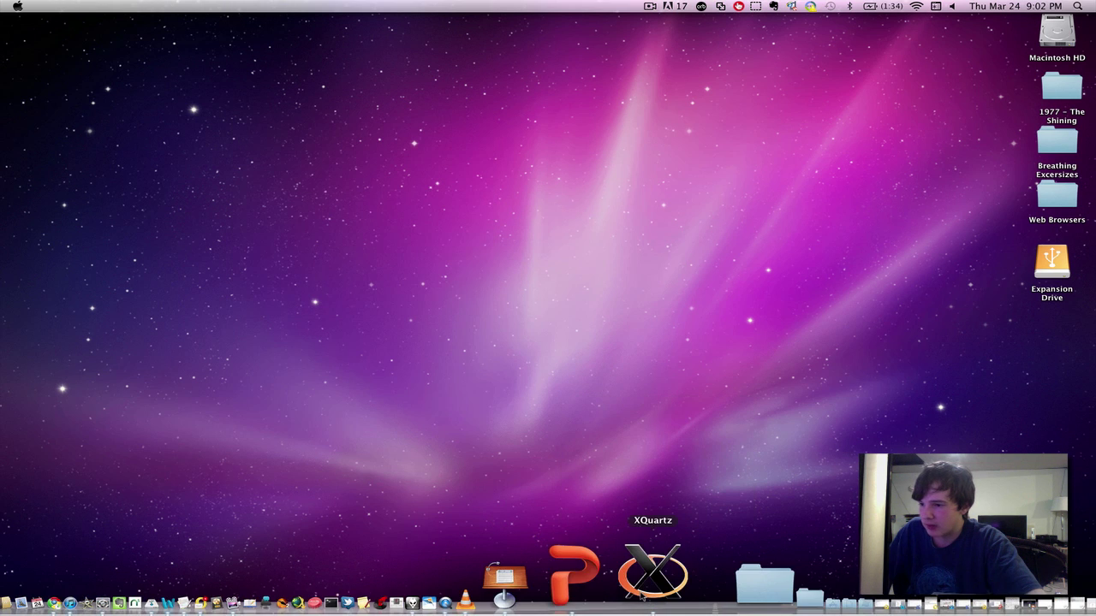
- Switch to XQuartz, dismiss the foobar2000 troubleshooter prompt without running it, and move the player window down and right
click(643, 571)
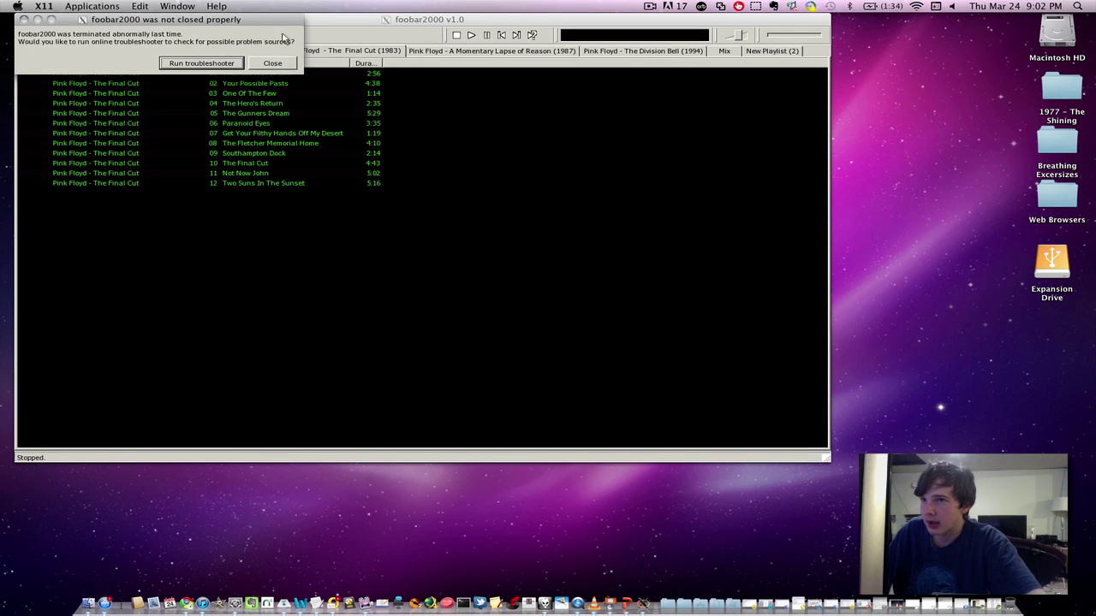
click(272, 62)
drag(331, 19, 384, 60)
- Look through the track lists of the Pink Floyd album playlists and the Mix playlist
click(327, 92)
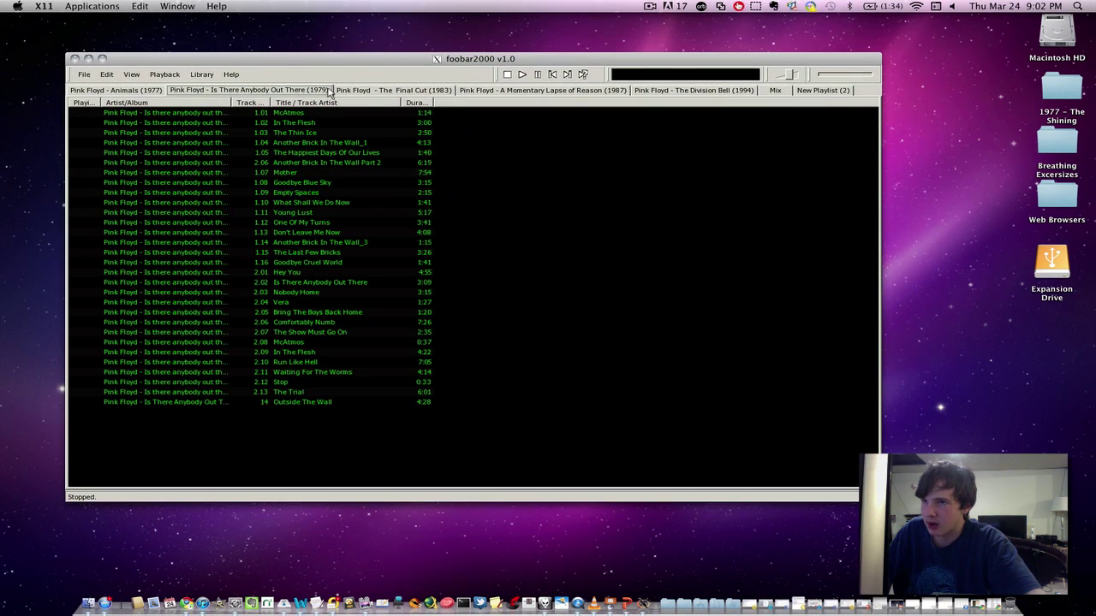
click(420, 94)
click(467, 94)
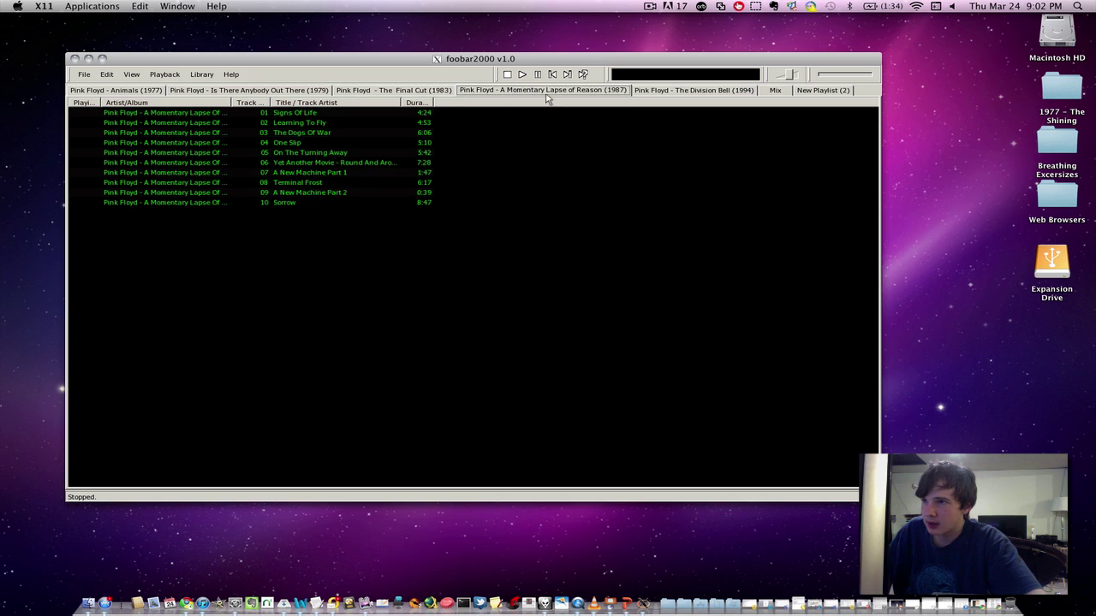
click(660, 93)
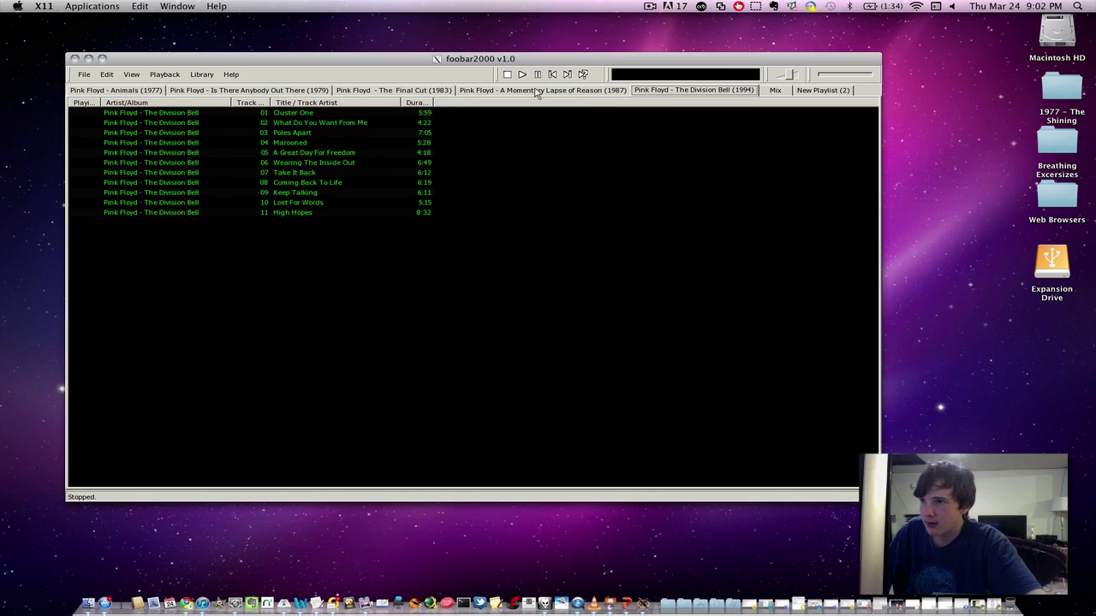
click(537, 91)
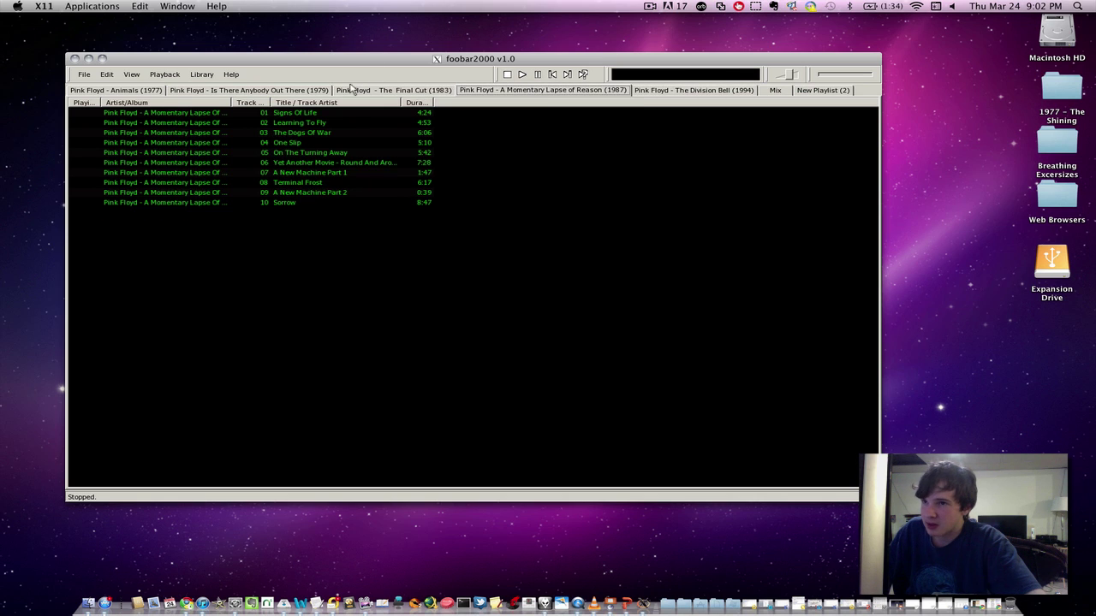
click(323, 94)
click(363, 94)
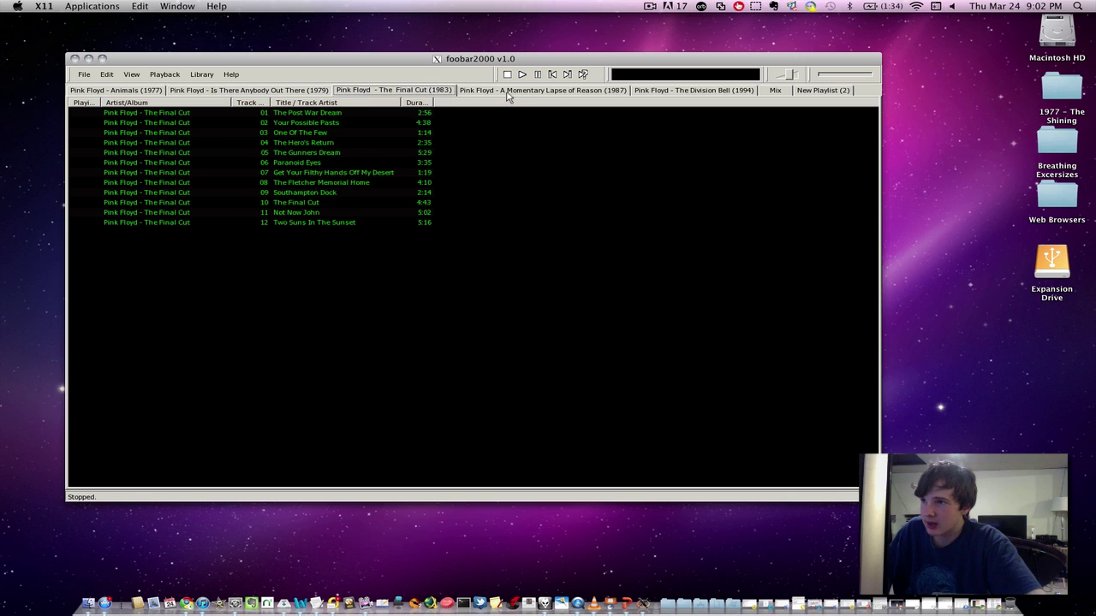
click(507, 94)
click(770, 93)
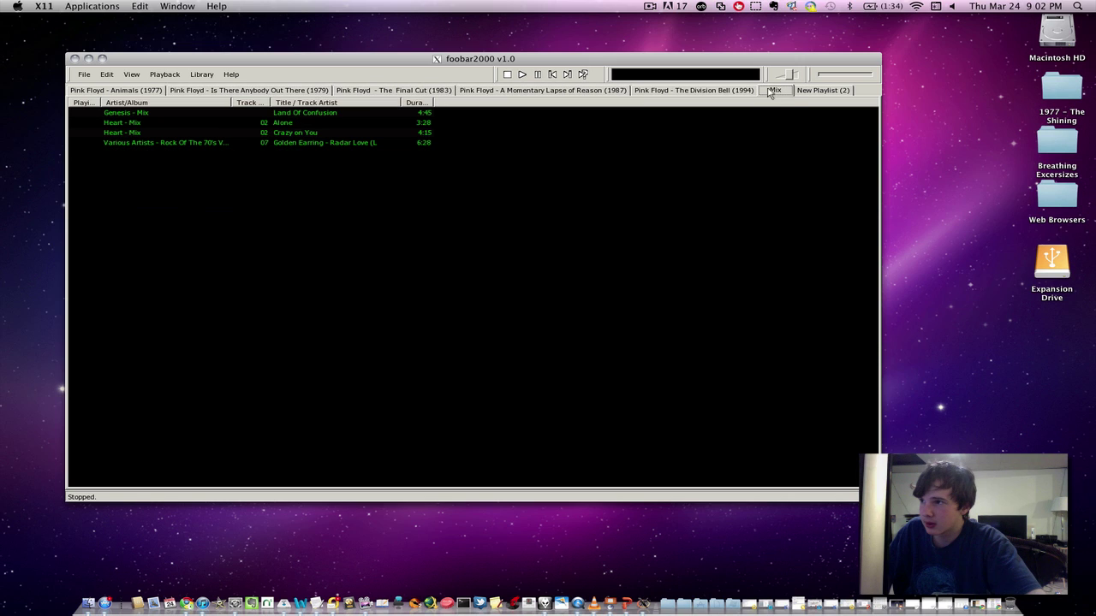
- Create a new playlist and name it "Power to the people"
right_click(867, 100)
click(874, 103)
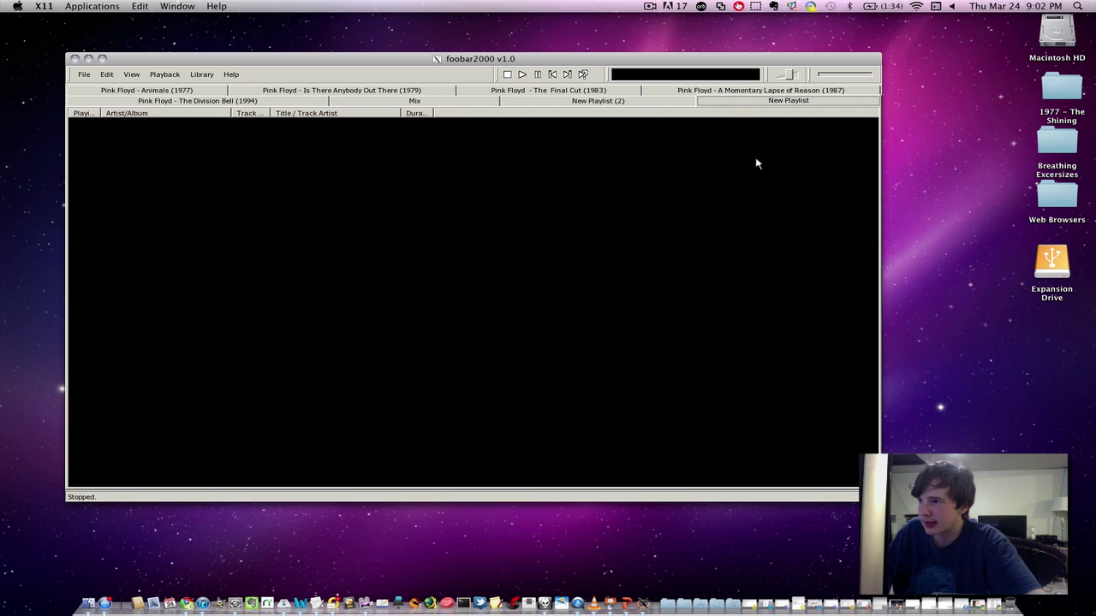
double_click(788, 100)
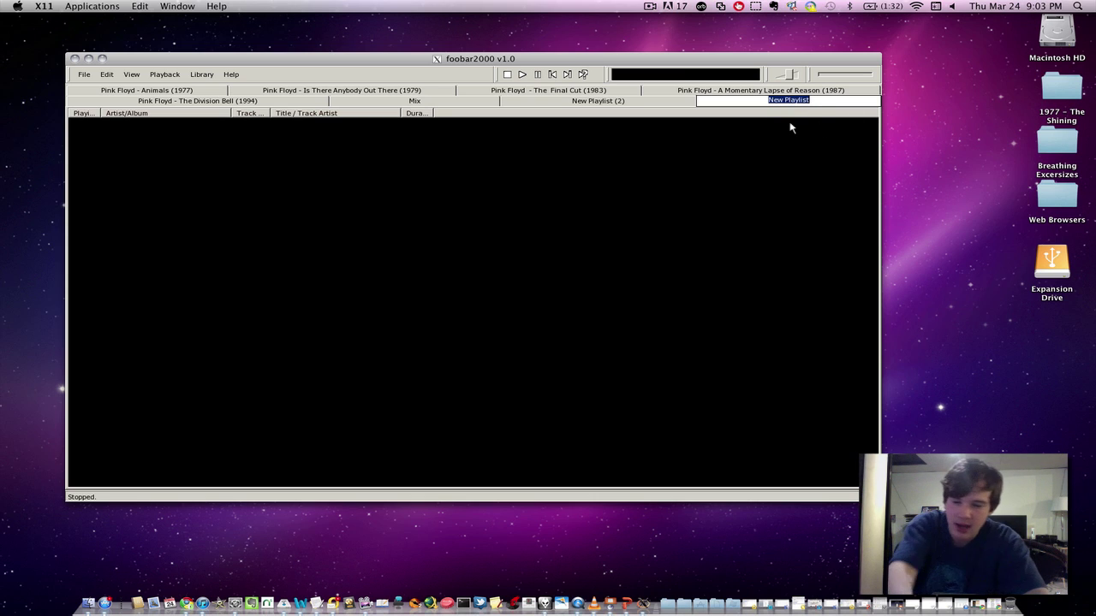
key(BackSpace)
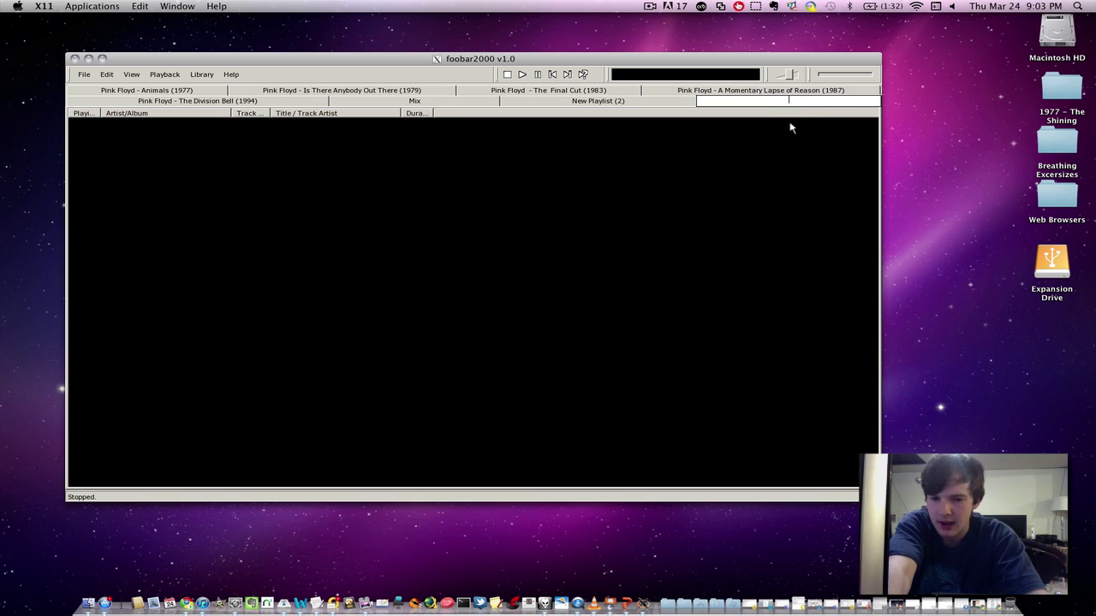
text(Pow)
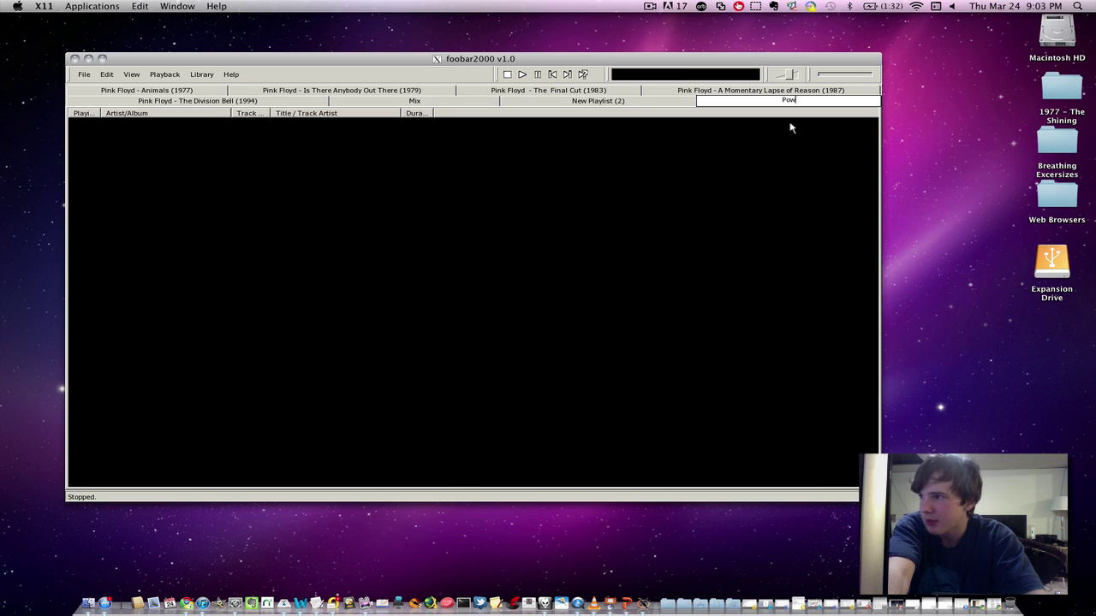
text(er to the p)
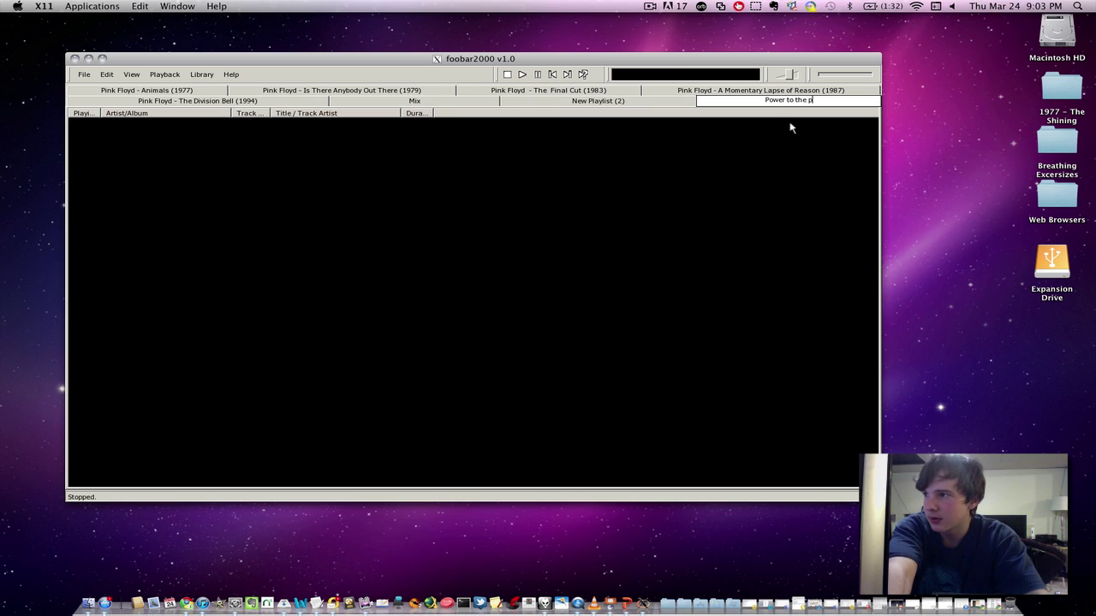
text(eople)
key(Return)
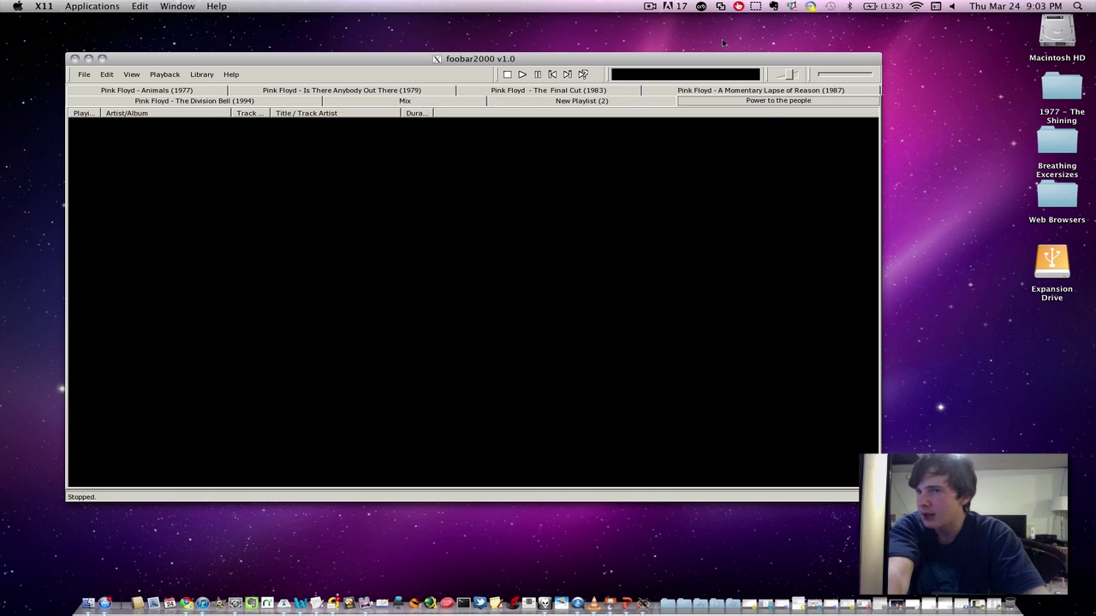
- Open the dialog for adding files to the "Power to the people" playlist
click(83, 74)
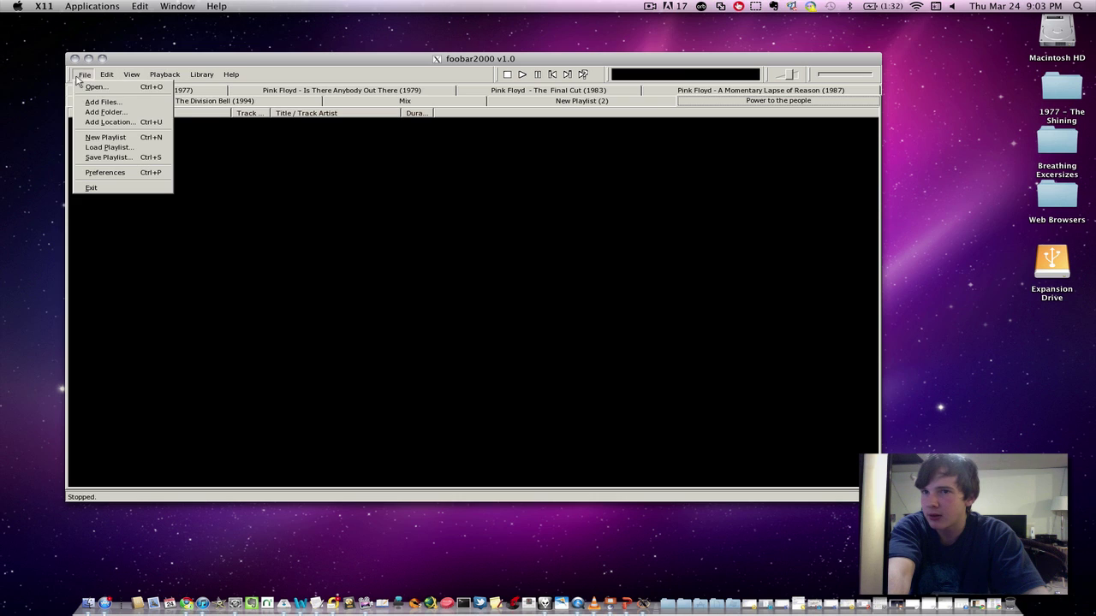
click(98, 102)
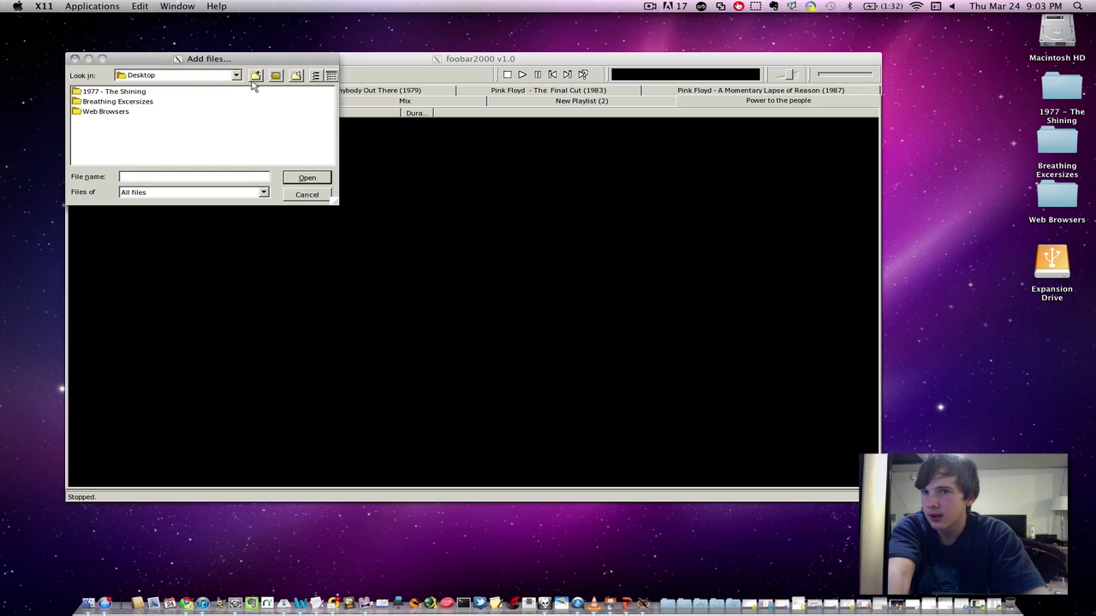
double_click(112, 102)
double_click(114, 102)
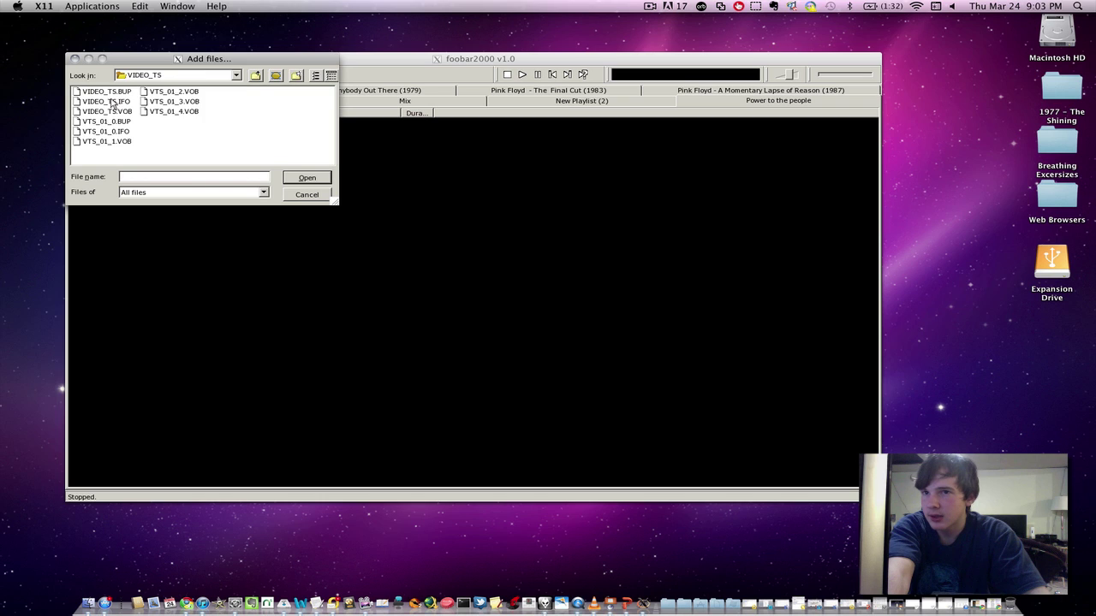
click(192, 105)
click(256, 76)
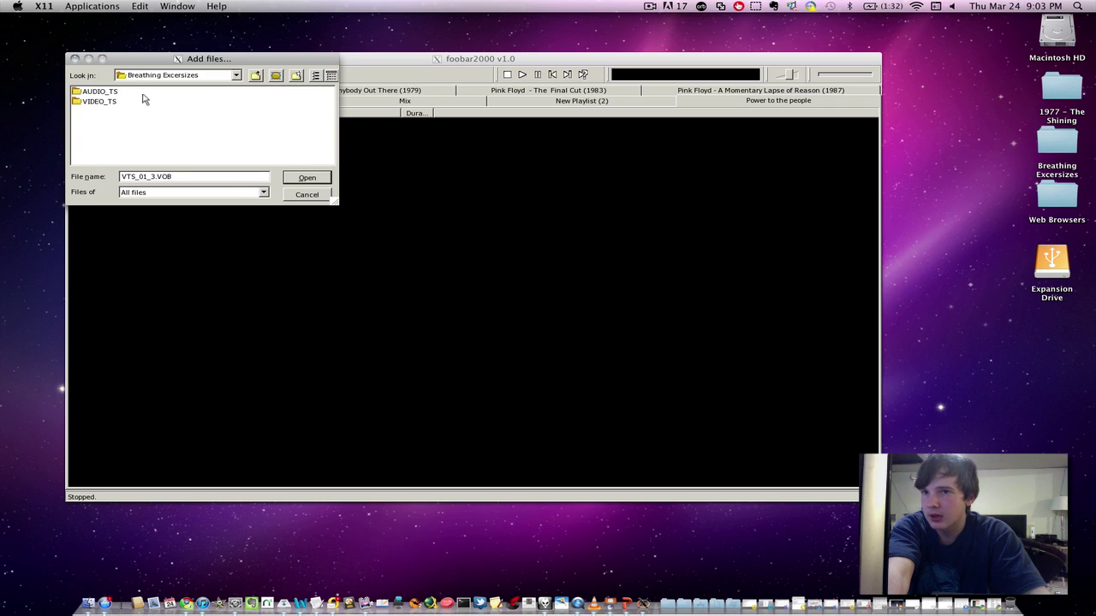
click(114, 94)
double_click(113, 92)
click(255, 76)
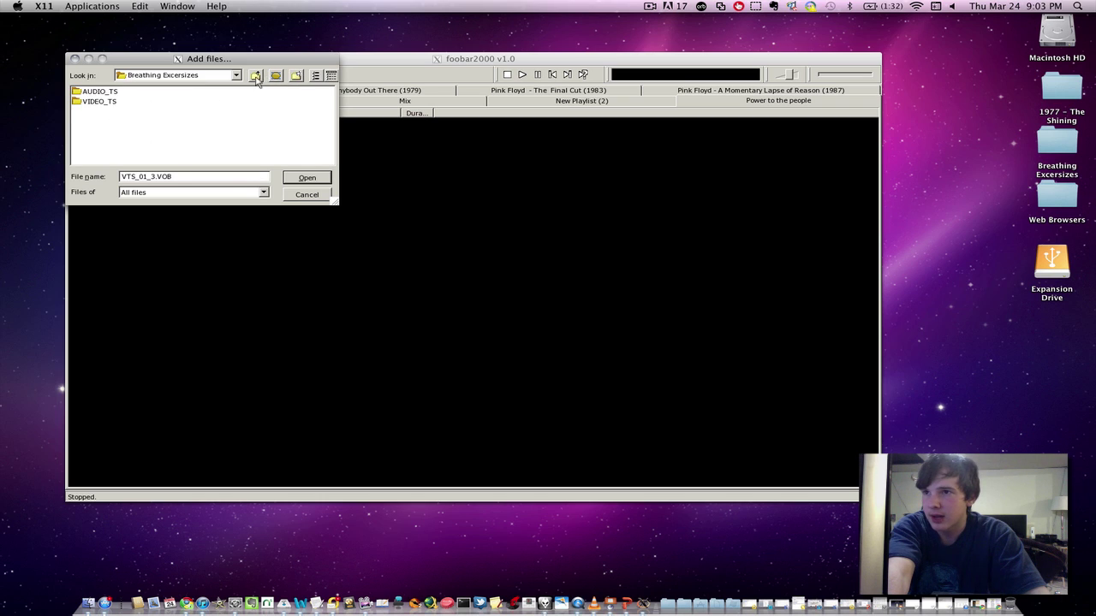
click(255, 76)
- Add all five Prefatory Matters MP3 files from the "1977 - The Shining" folder to the playlist
double_click(132, 93)
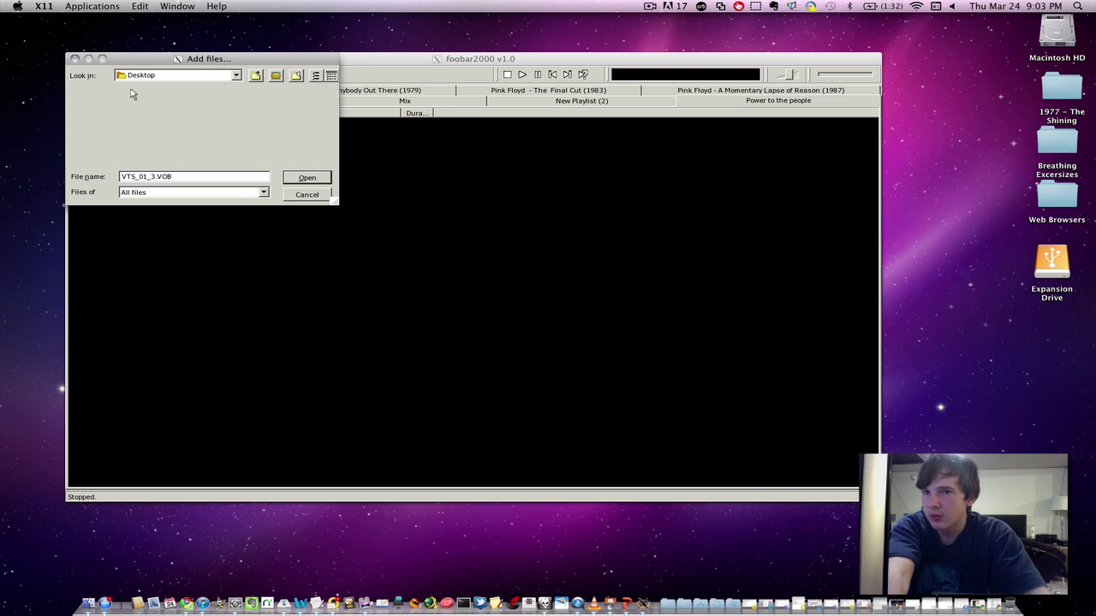
click(205, 131)
ctrl+click(169, 91)
shift+click(175, 131)
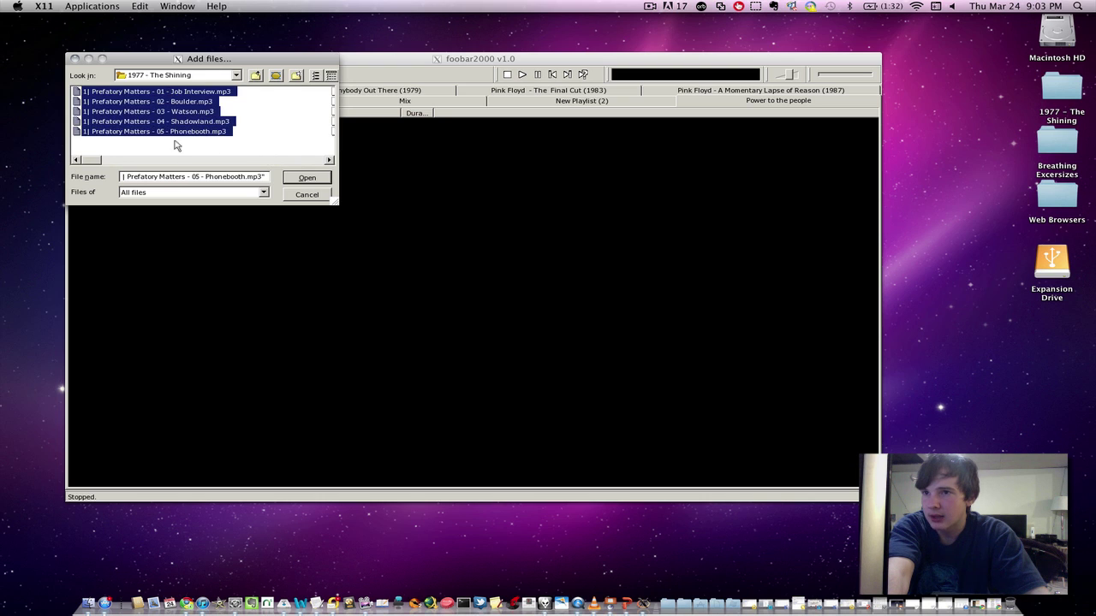
click(323, 178)
click(357, 192)
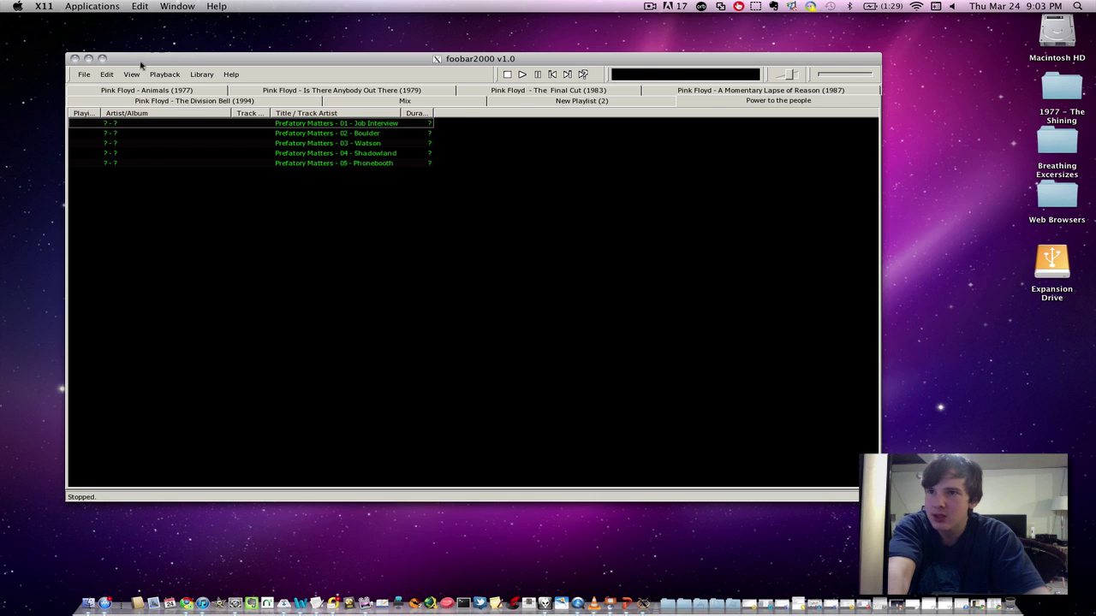
- Shift the player window slightly right and review the Mix, New Playlist (2) and Pink Floyd playlists
drag(172, 62, 190, 62)
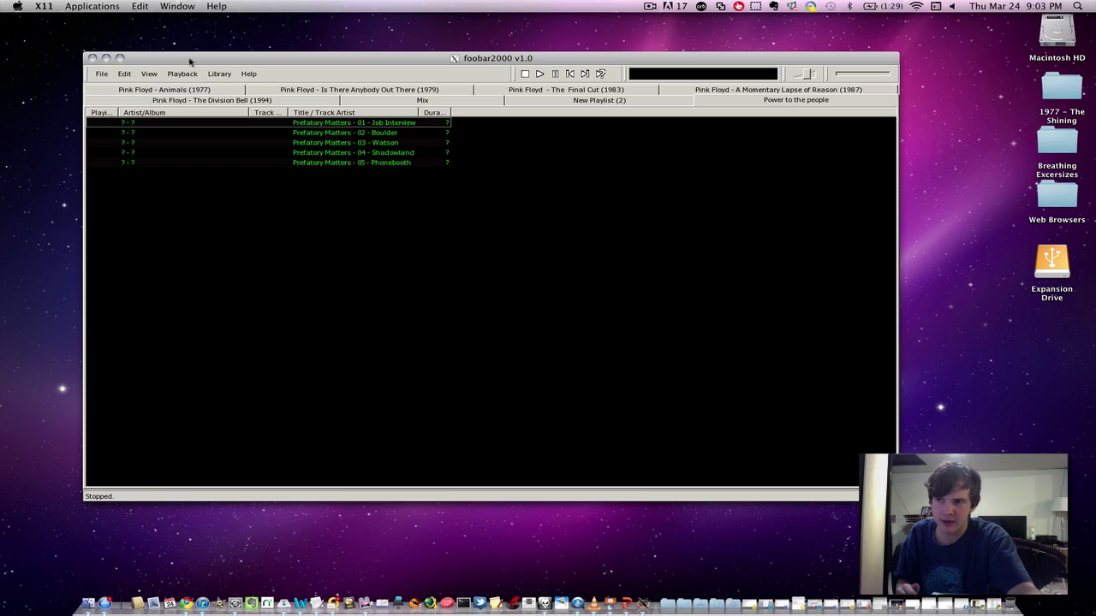
click(408, 101)
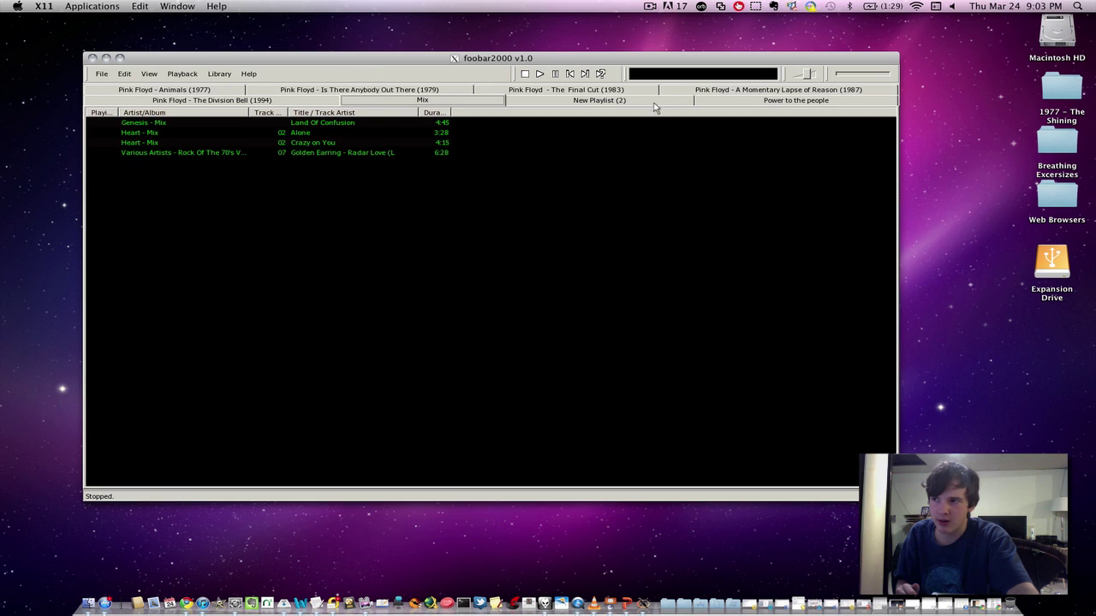
click(635, 99)
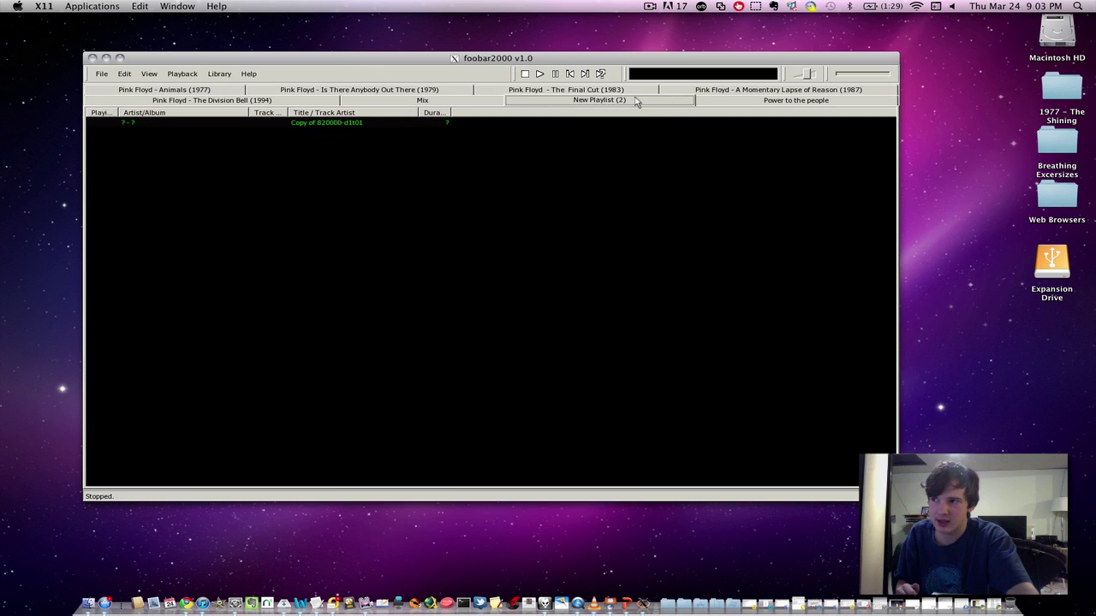
click(428, 102)
click(354, 90)
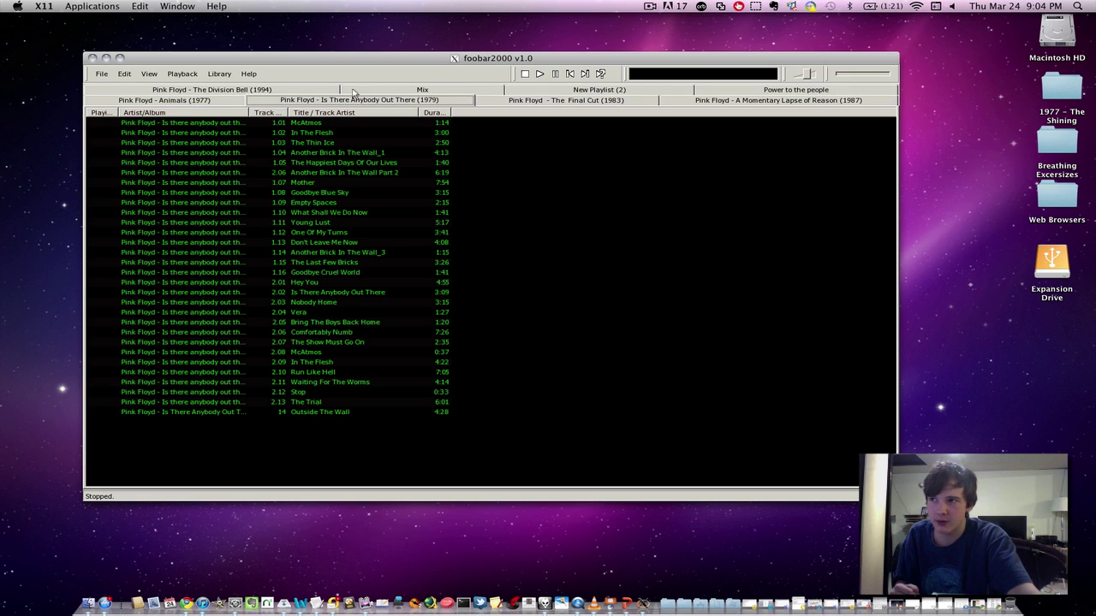
click(688, 101)
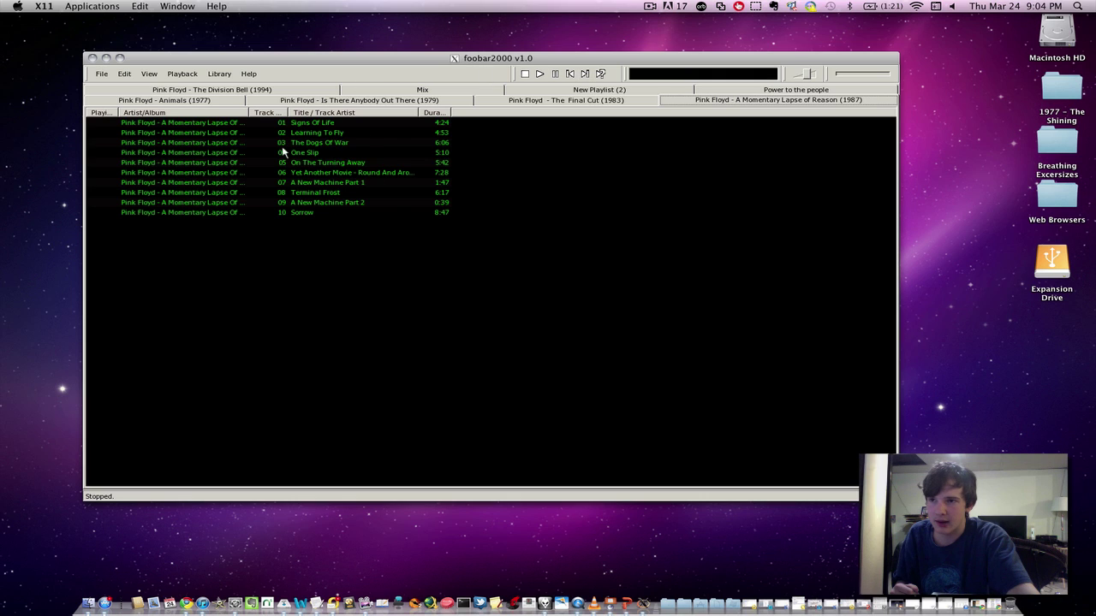
click(225, 92)
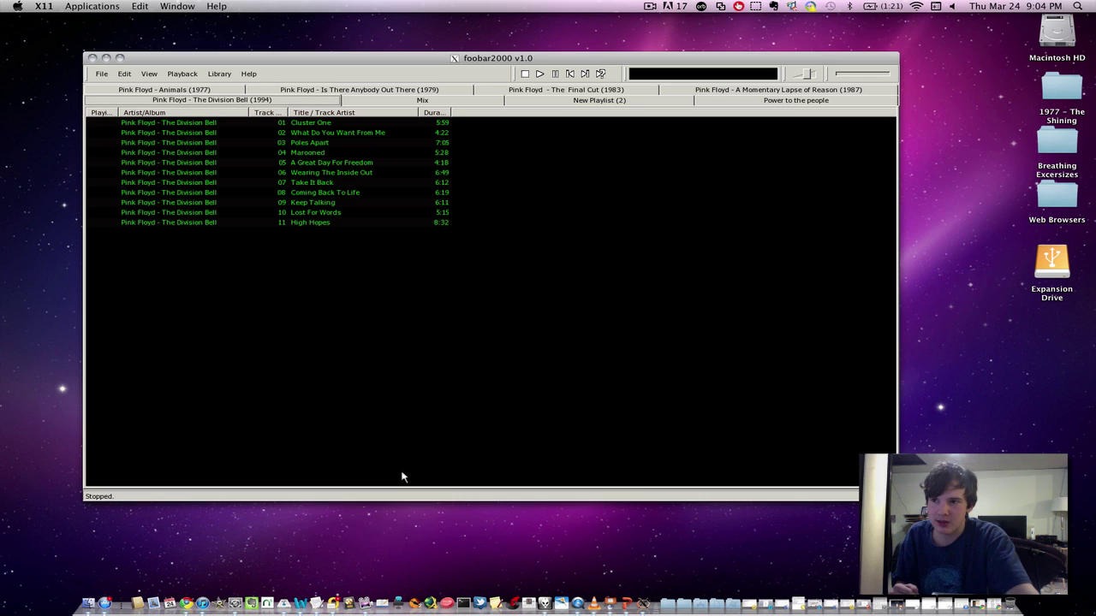
- Play the Heart track "Crazy on You" from the Mix playlist
click(442, 102)
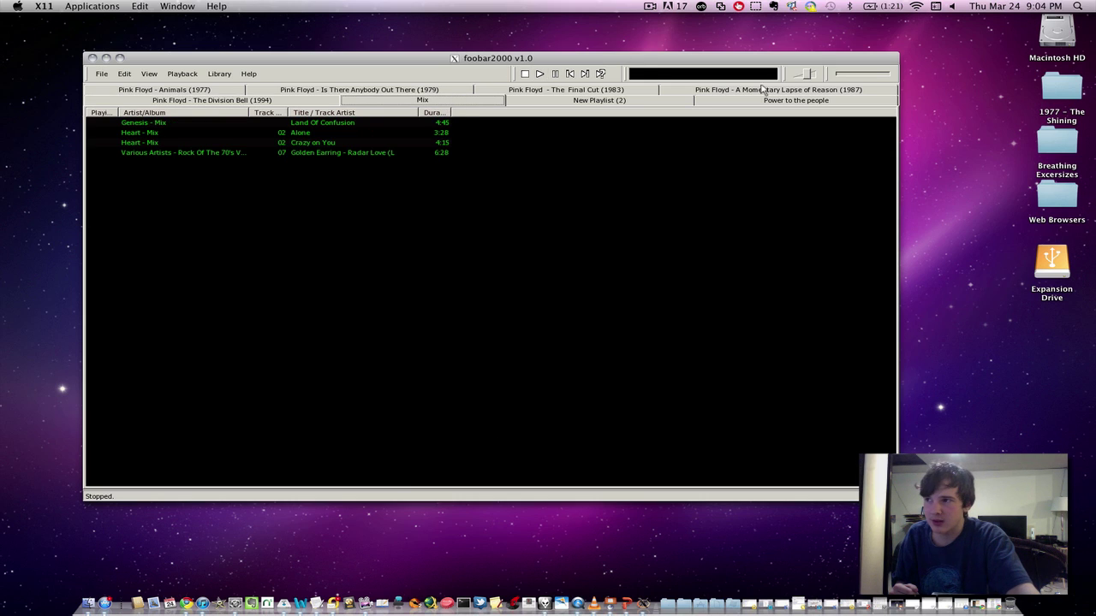
click(329, 144)
double_click(330, 144)
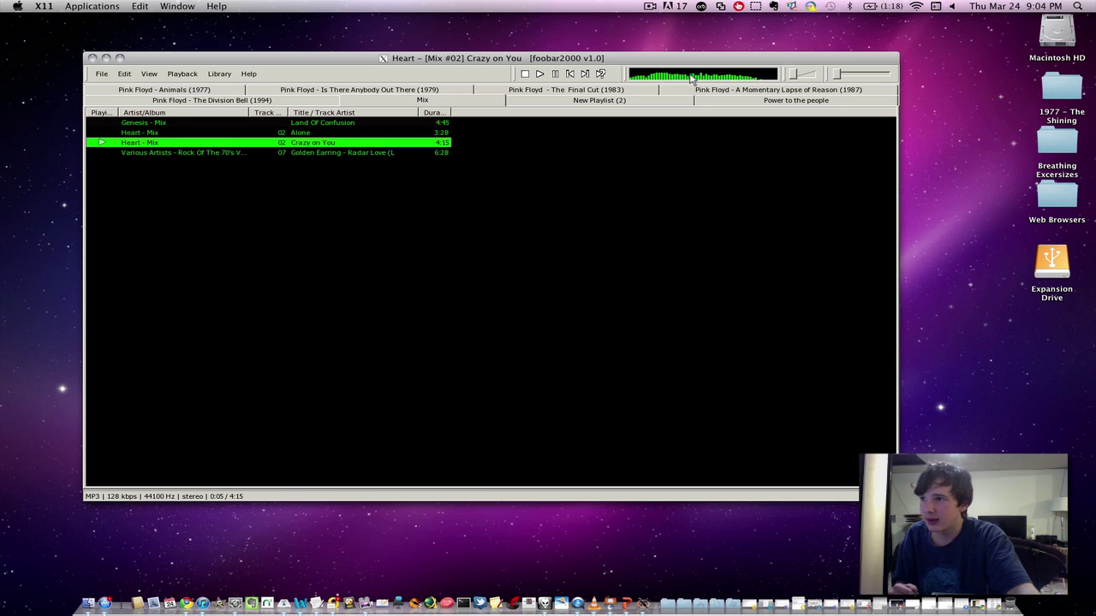
click(214, 6)
click(182, 5)
click(182, 7)
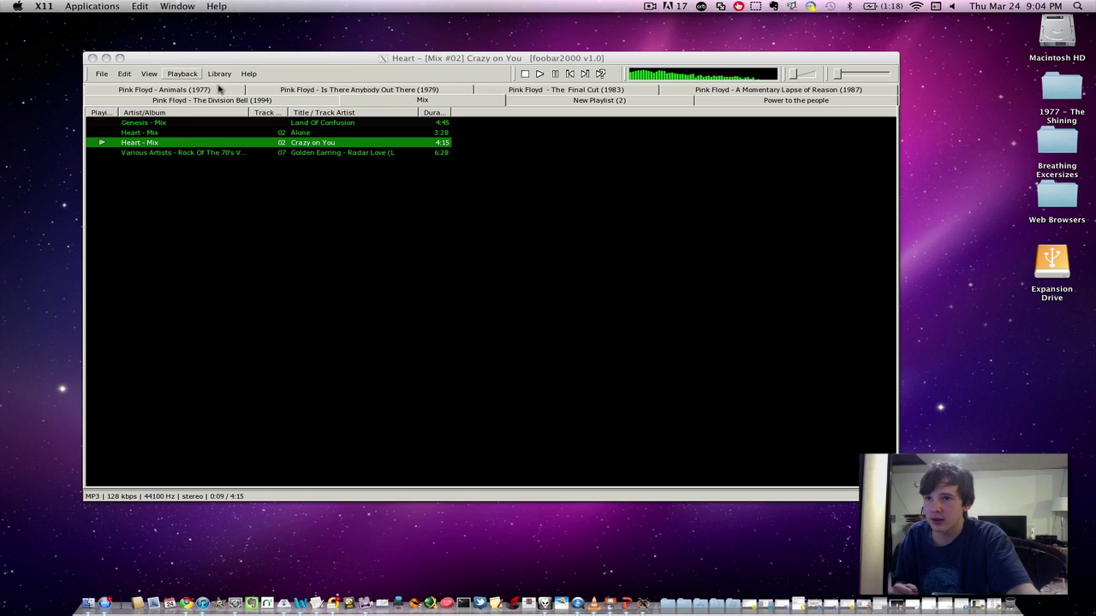
click(220, 84)
click(224, 77)
click(153, 73)
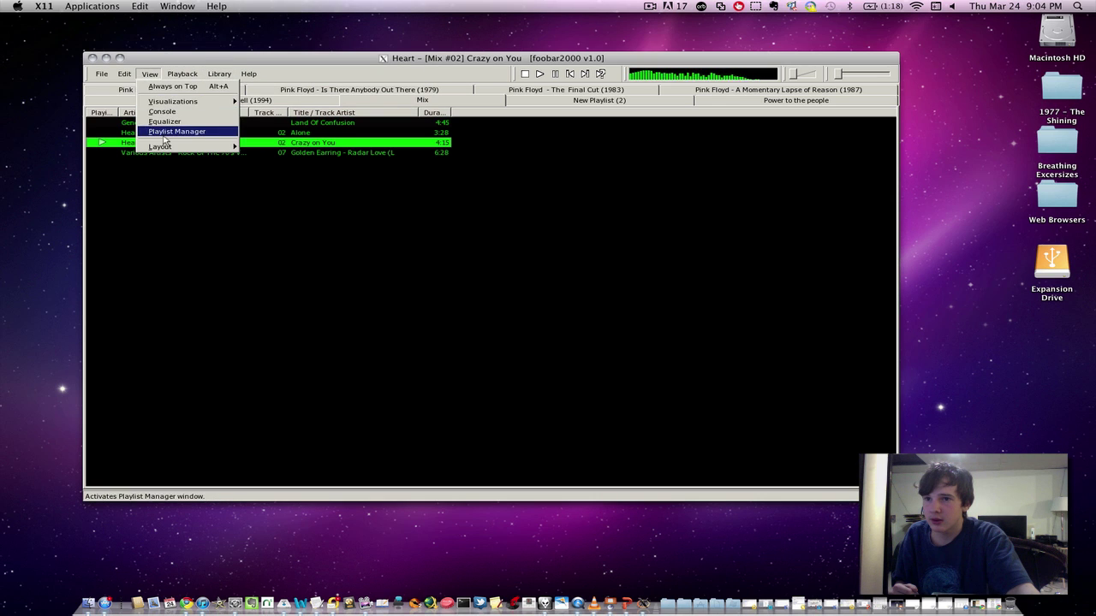
click(189, 75)
click(190, 77)
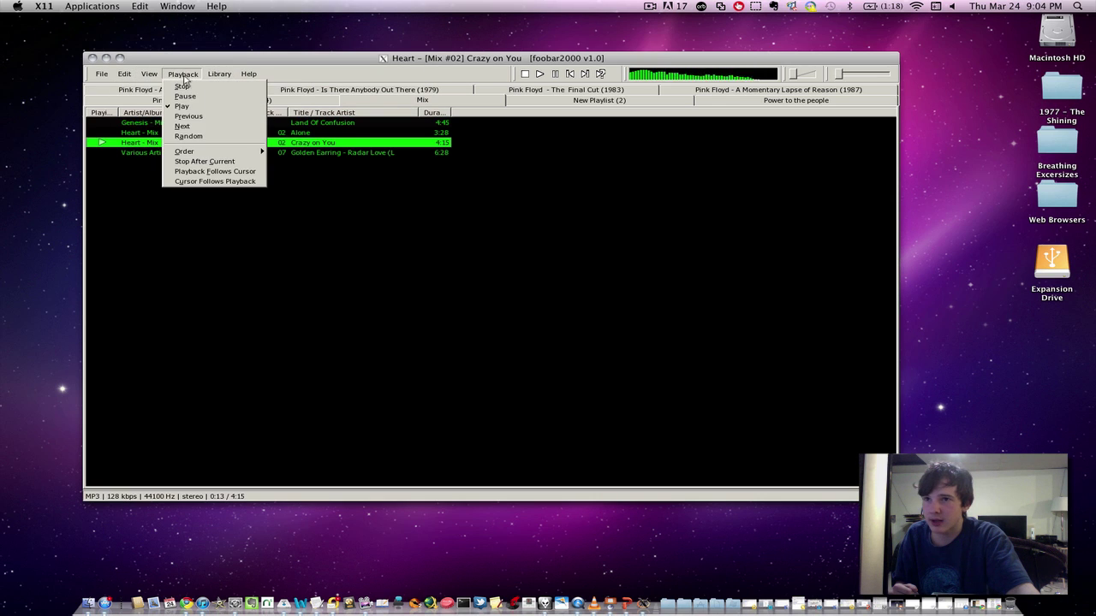
- Open the Equalizer and move its window down over the lower part of the player, shifting the player window slightly left
mouse_move(149, 75)
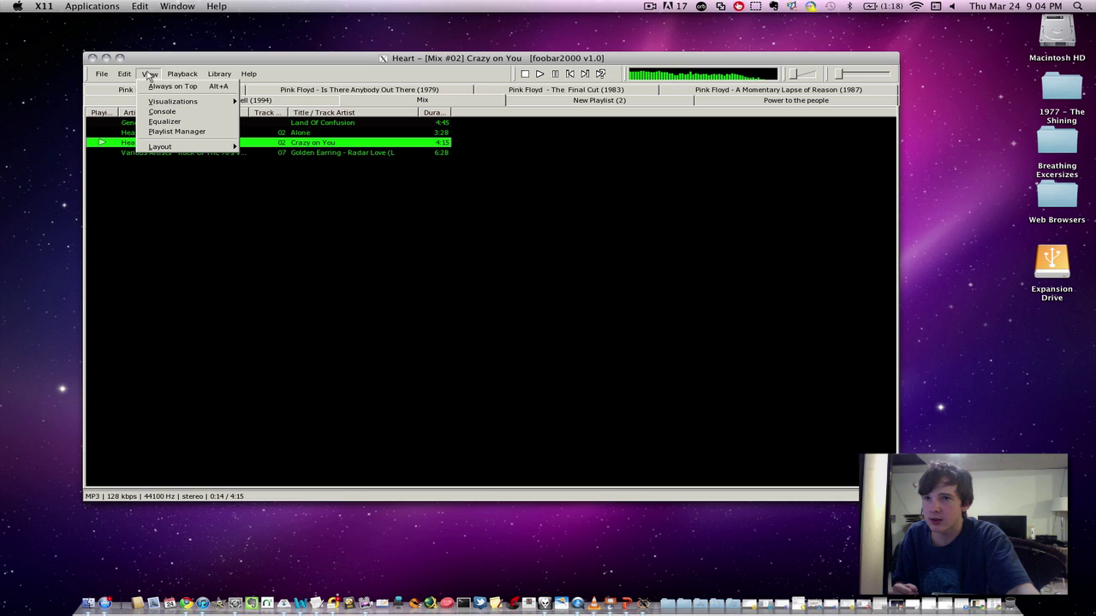
click(164, 121)
drag(485, 169, 176, 249)
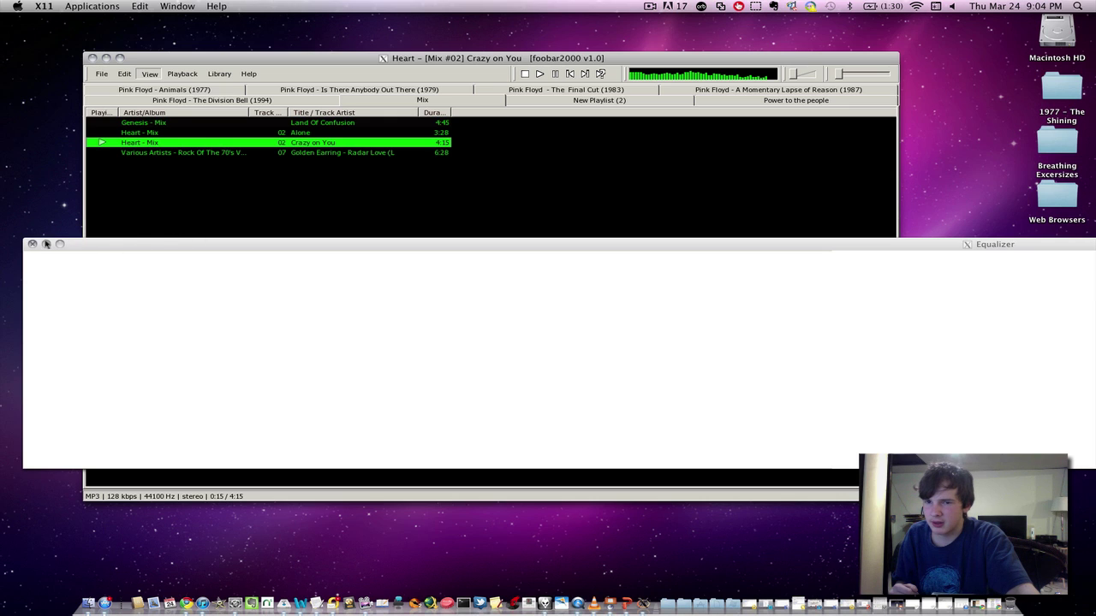
drag(153, 245, 165, 317)
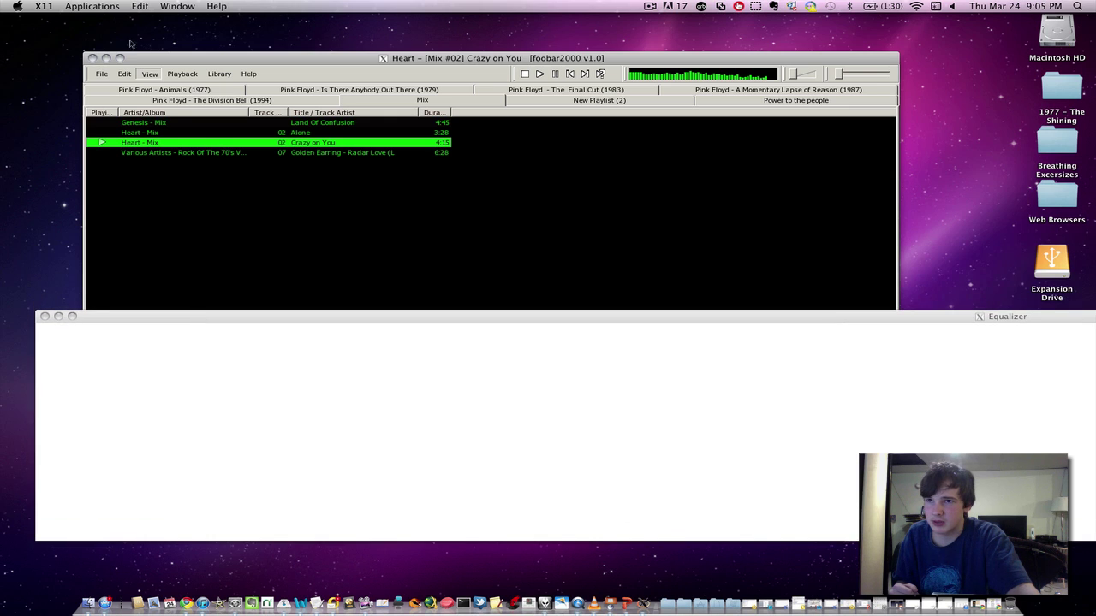
drag(137, 58, 183, 61)
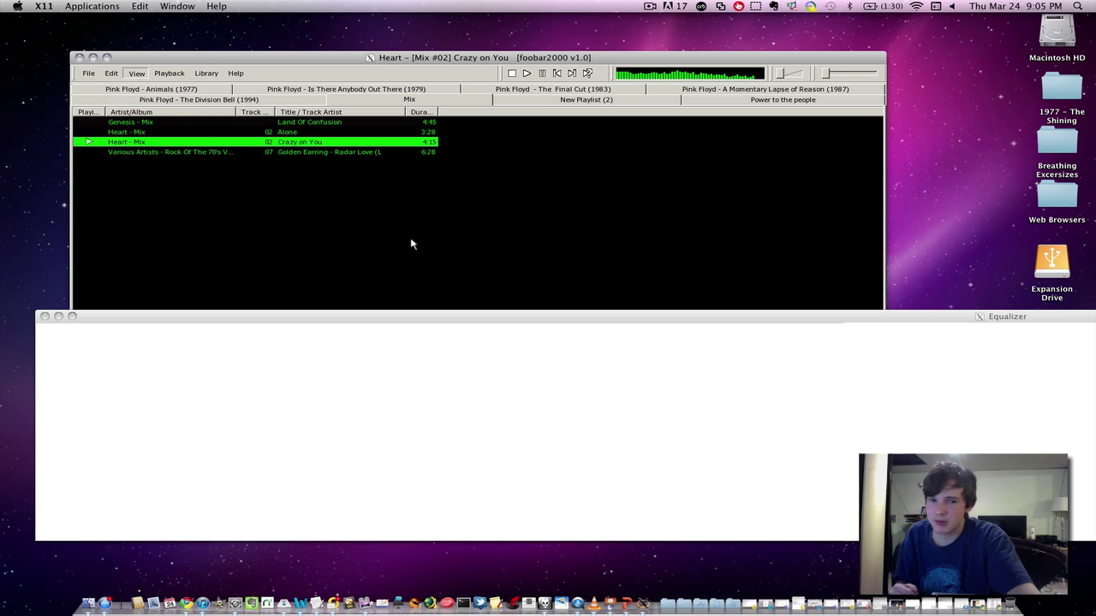
- Force X11 to quit and close the Force Quit Applications window
key(super+alt+Escape)
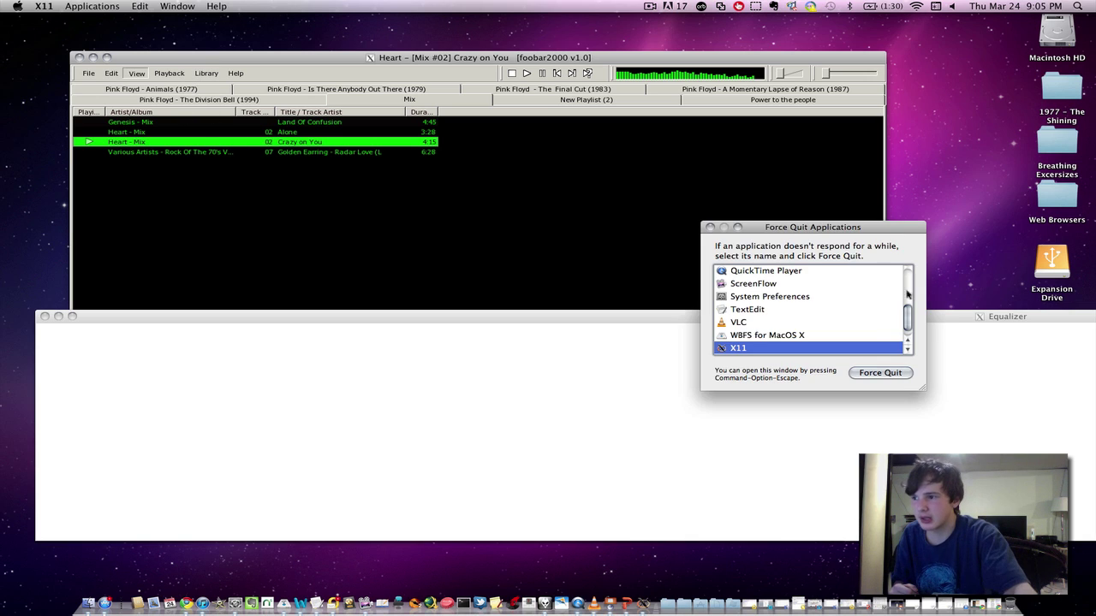
click(888, 374)
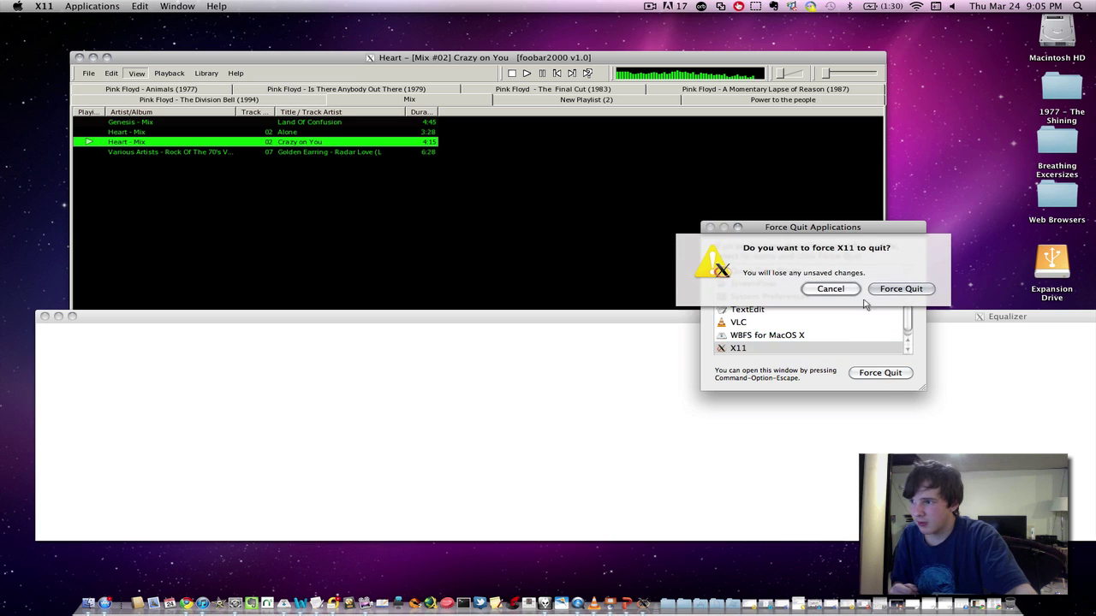
click(902, 219)
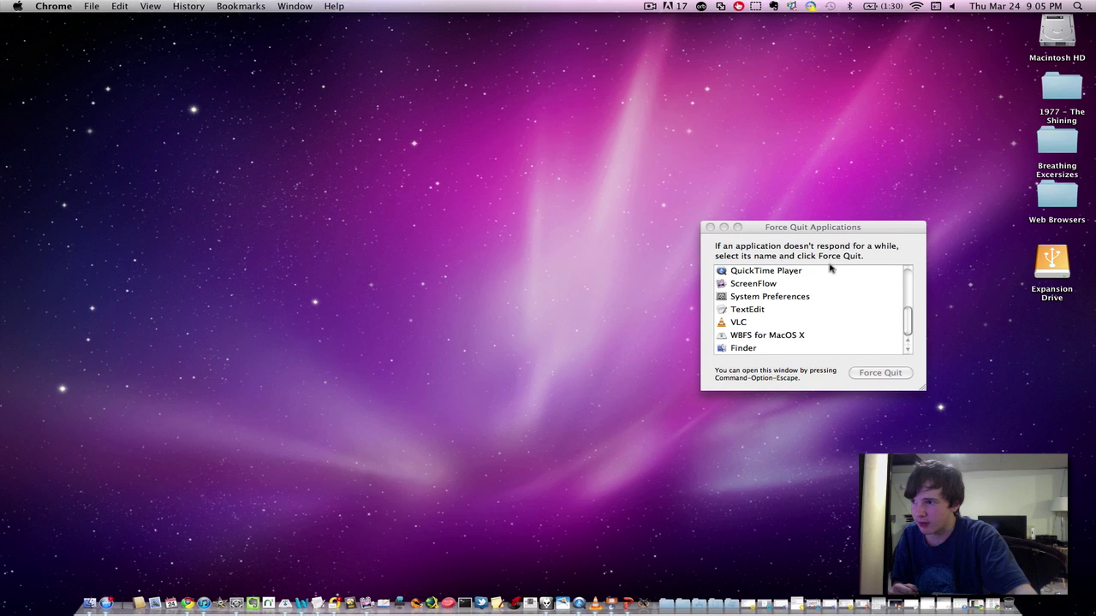
click(710, 227)
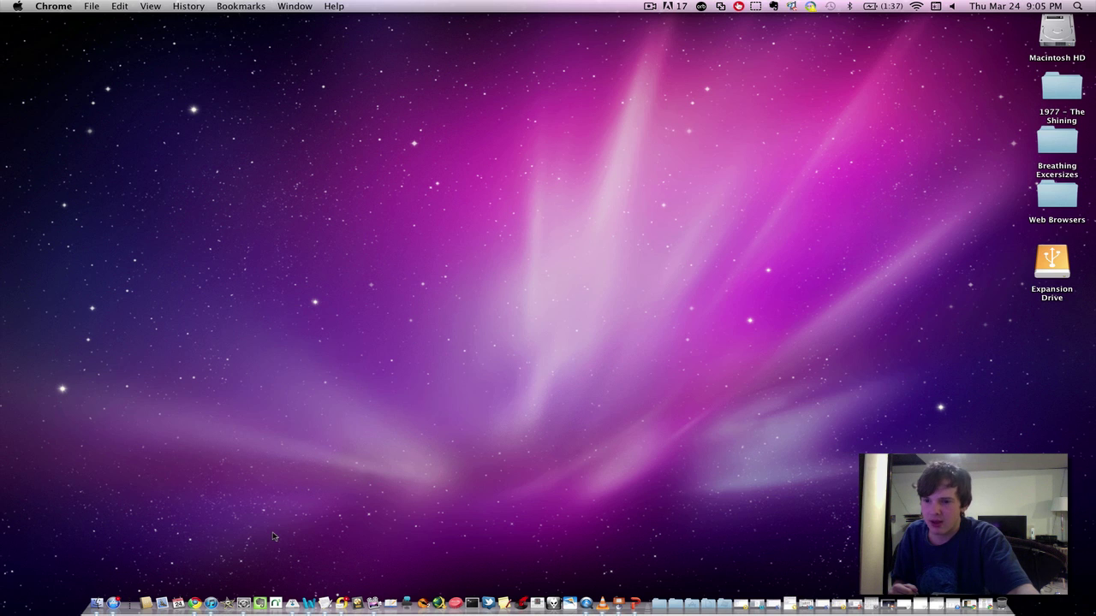
- Switch to Chrome, load the Google home page and minimize the browser window
click(179, 575)
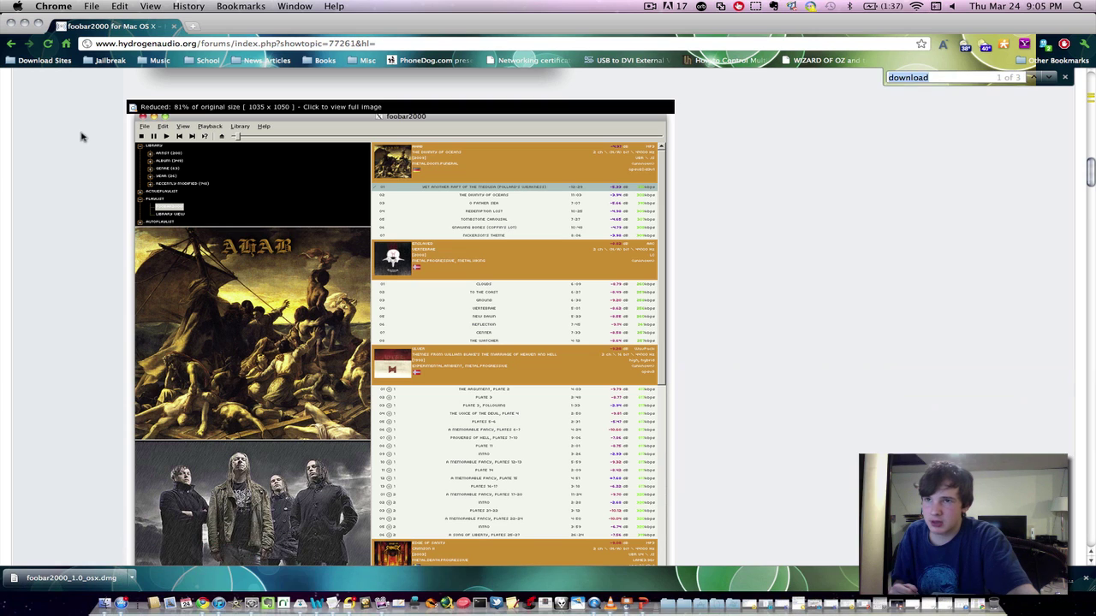
click(66, 43)
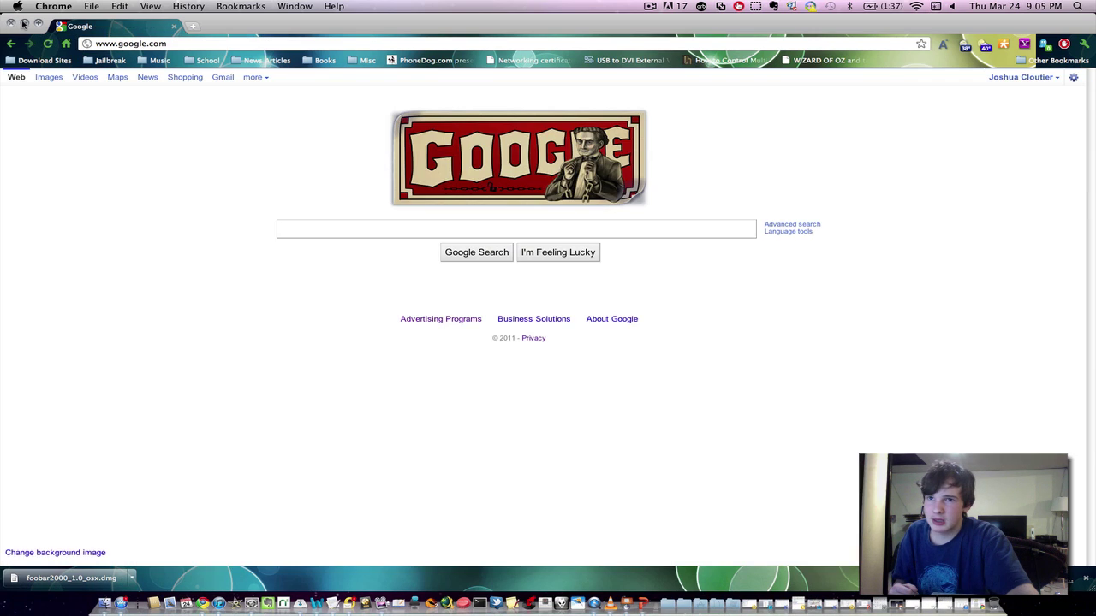
click(12, 26)
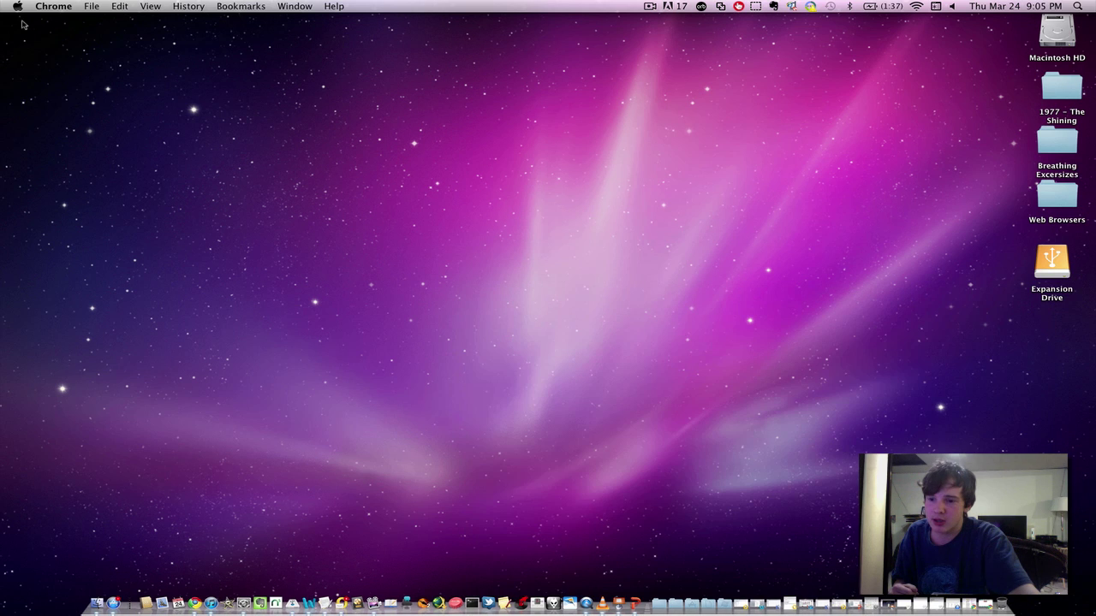